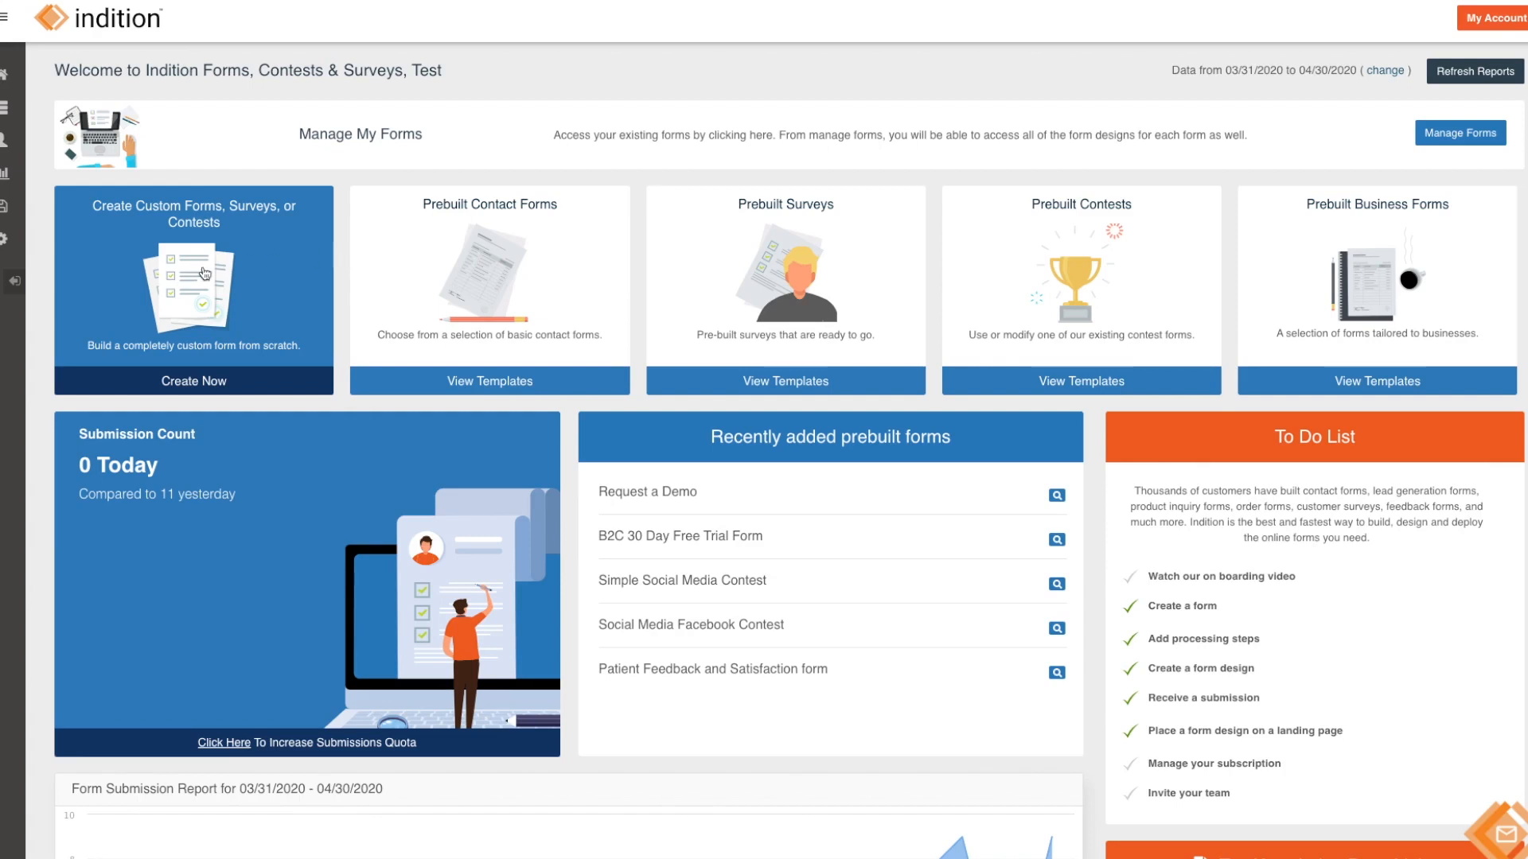
Create a new custom form from scratch and look over its available standard fields
left_click(204, 273)
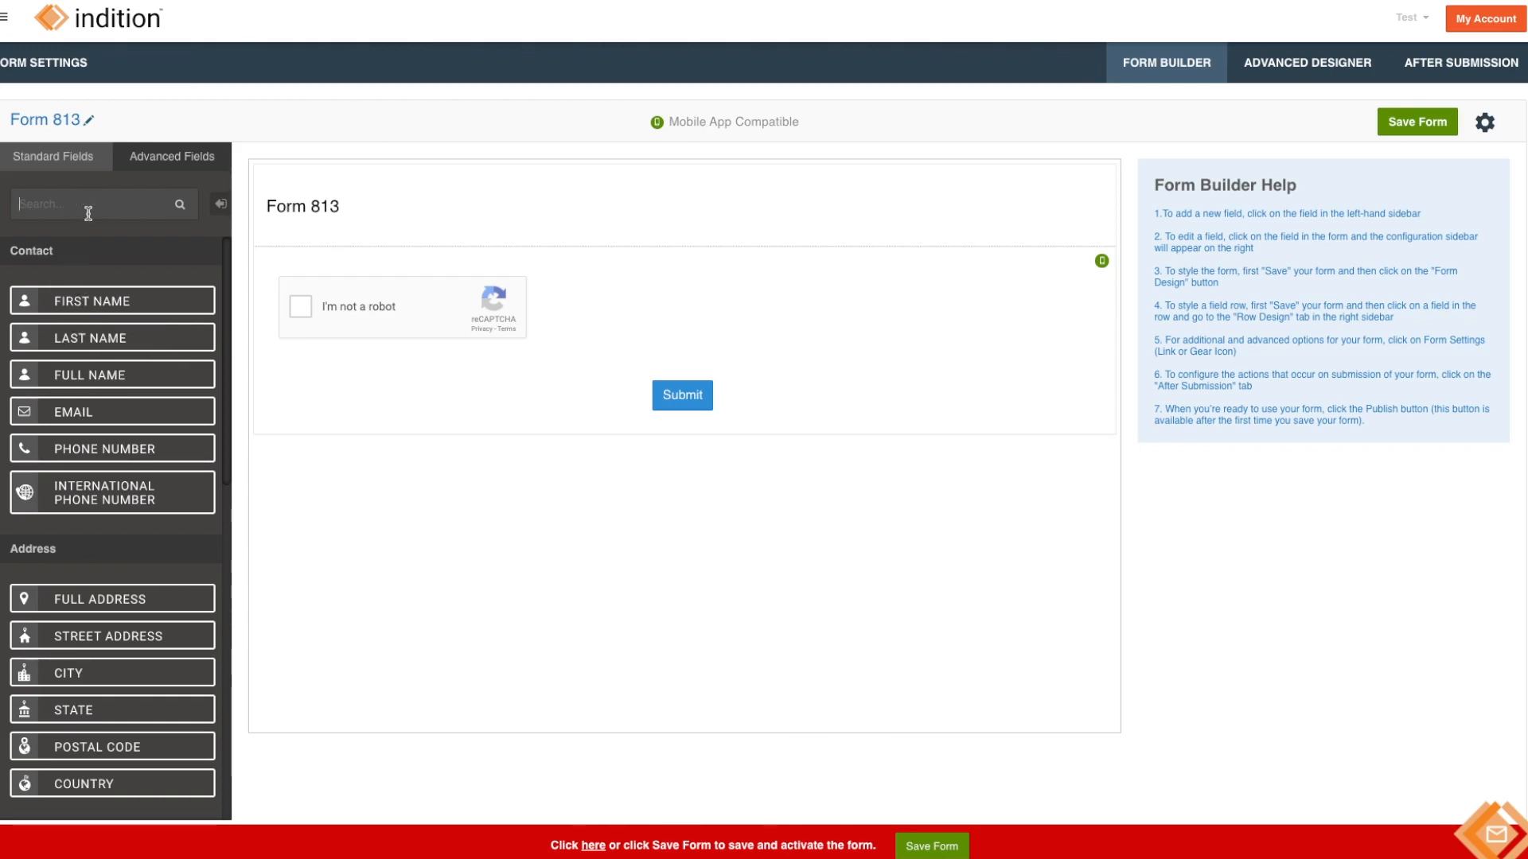
scroll(95, 336, "down", 5)
scroll(97, 335, "up", 5)
Search the standard fields for "First" and for "Name", clearing the search each time
type("First")
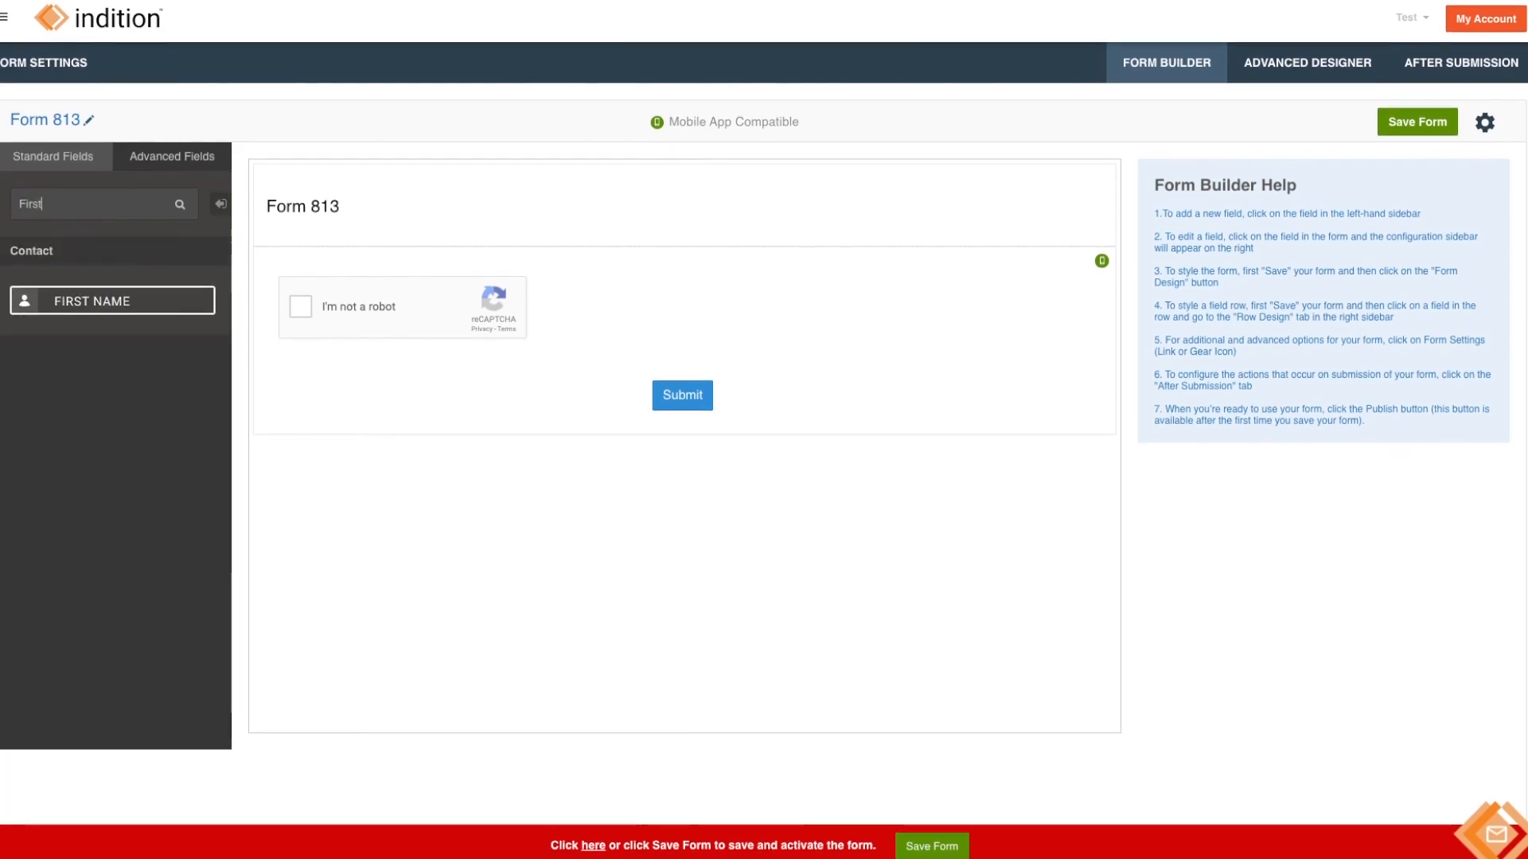
key("BackSpace")
key("BackSpace")
key("BackSpace")
key("BackSpace")
key("BackSpace")
type("Name")
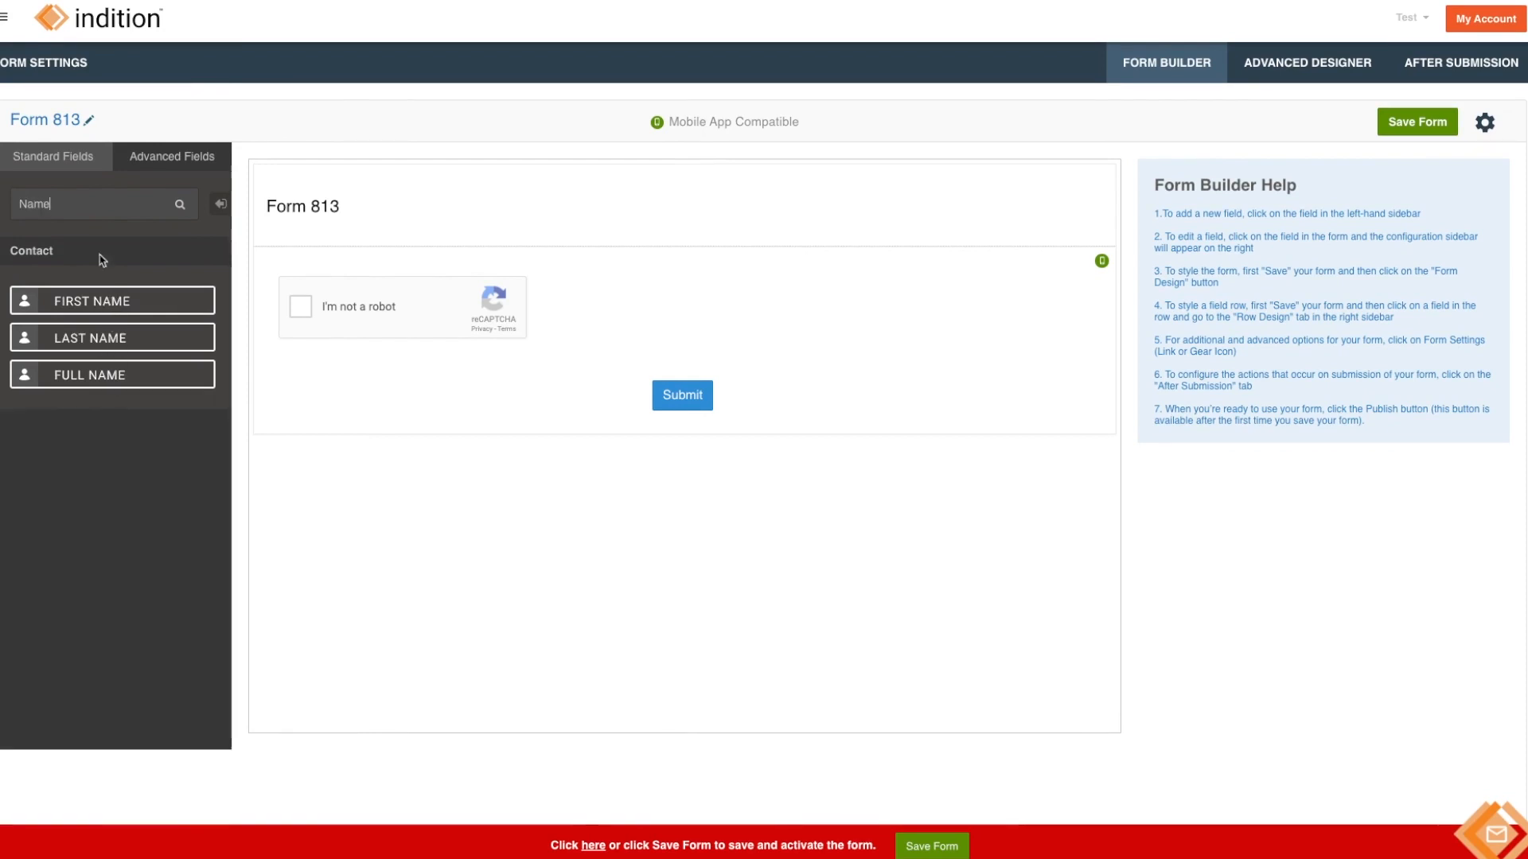
key("BackSpace")
key("BackSpace")
key("BackSpace")
key("BackSpace")
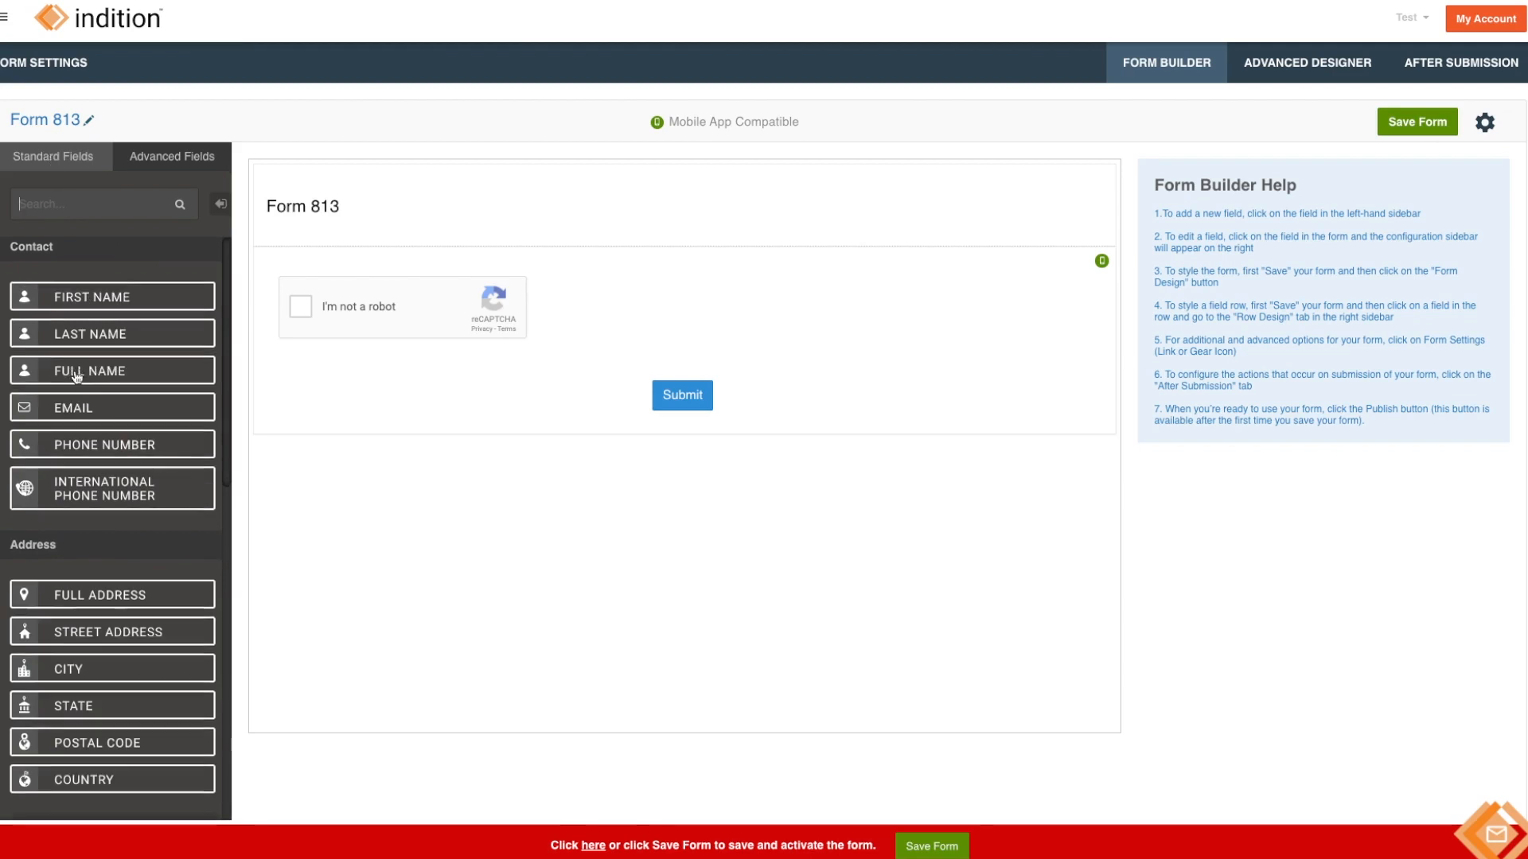
Look through the full lists of standard and advanced fields and return to the standard ones
scroll(76, 374, "down", 4)
scroll(77, 378, "down", 5)
scroll(76, 378, "up", 9)
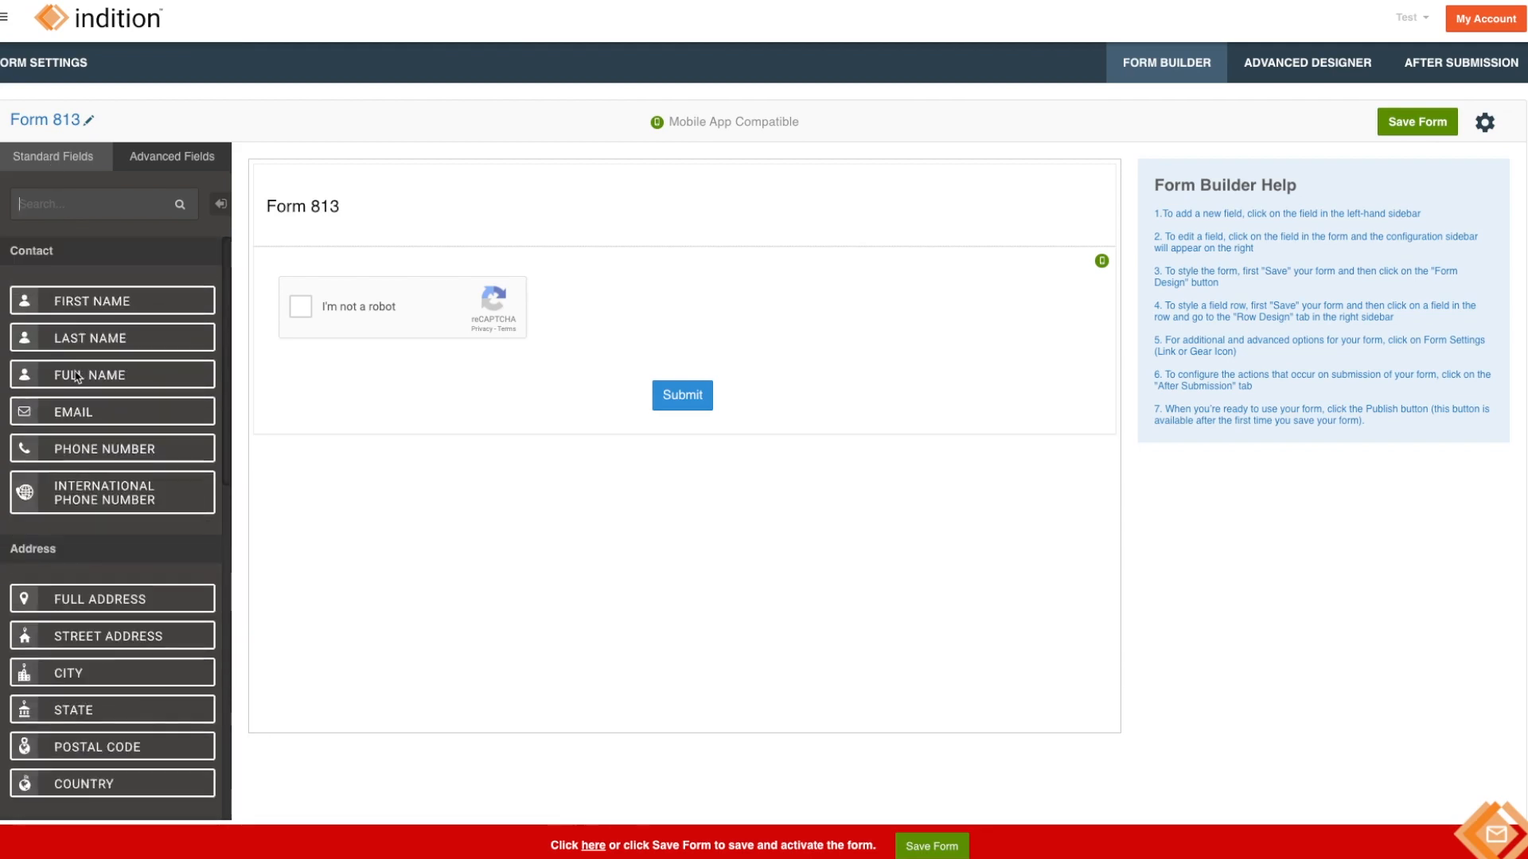
left_click(160, 164)
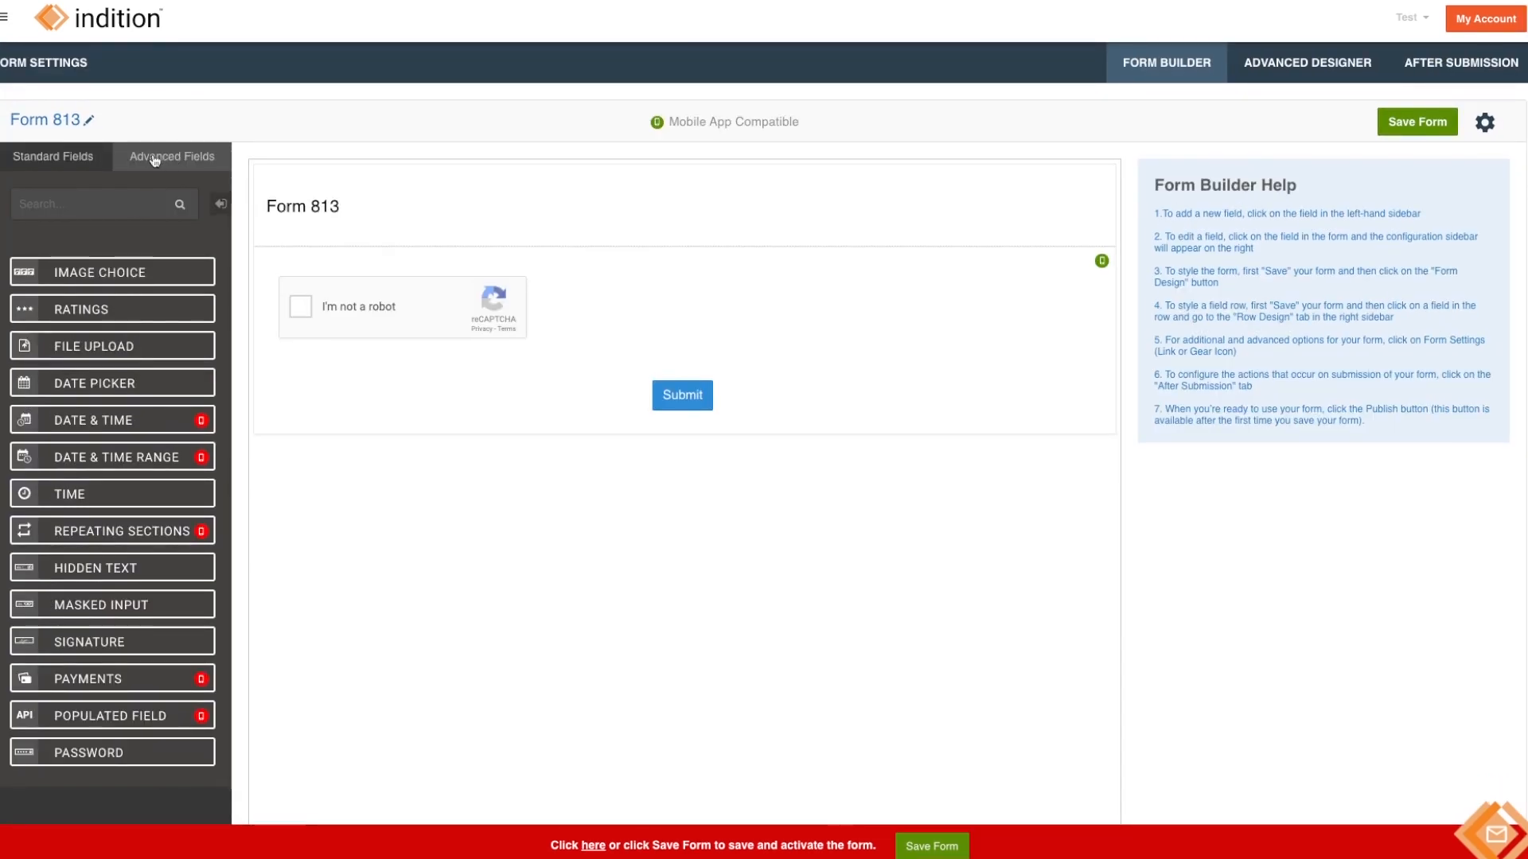
left_click(50, 156)
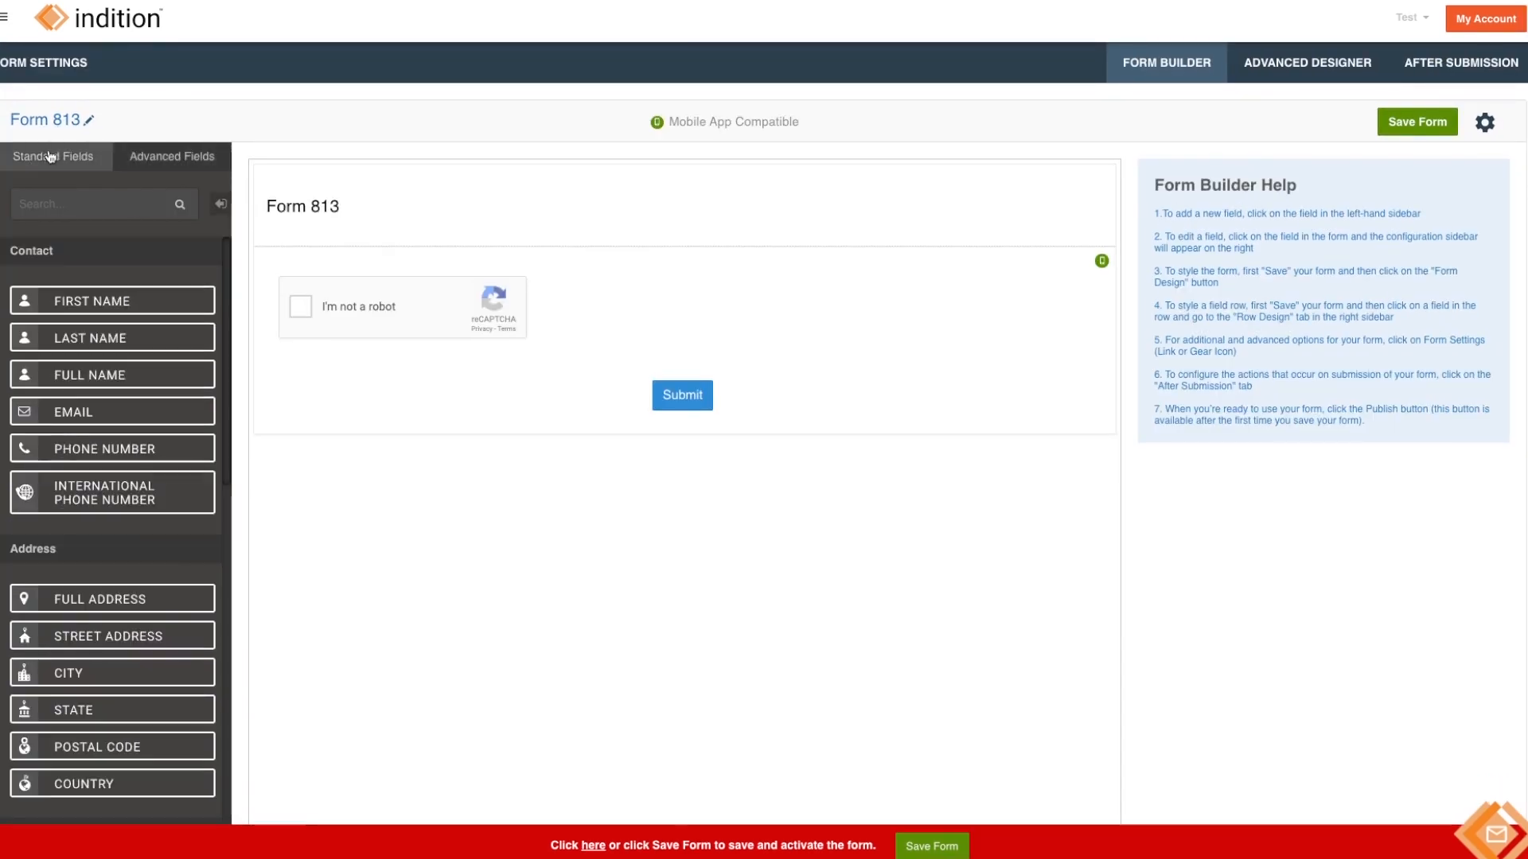
Add First Name, Email and Phone Number fields to the form and save it to continue editing
left_click(107, 303)
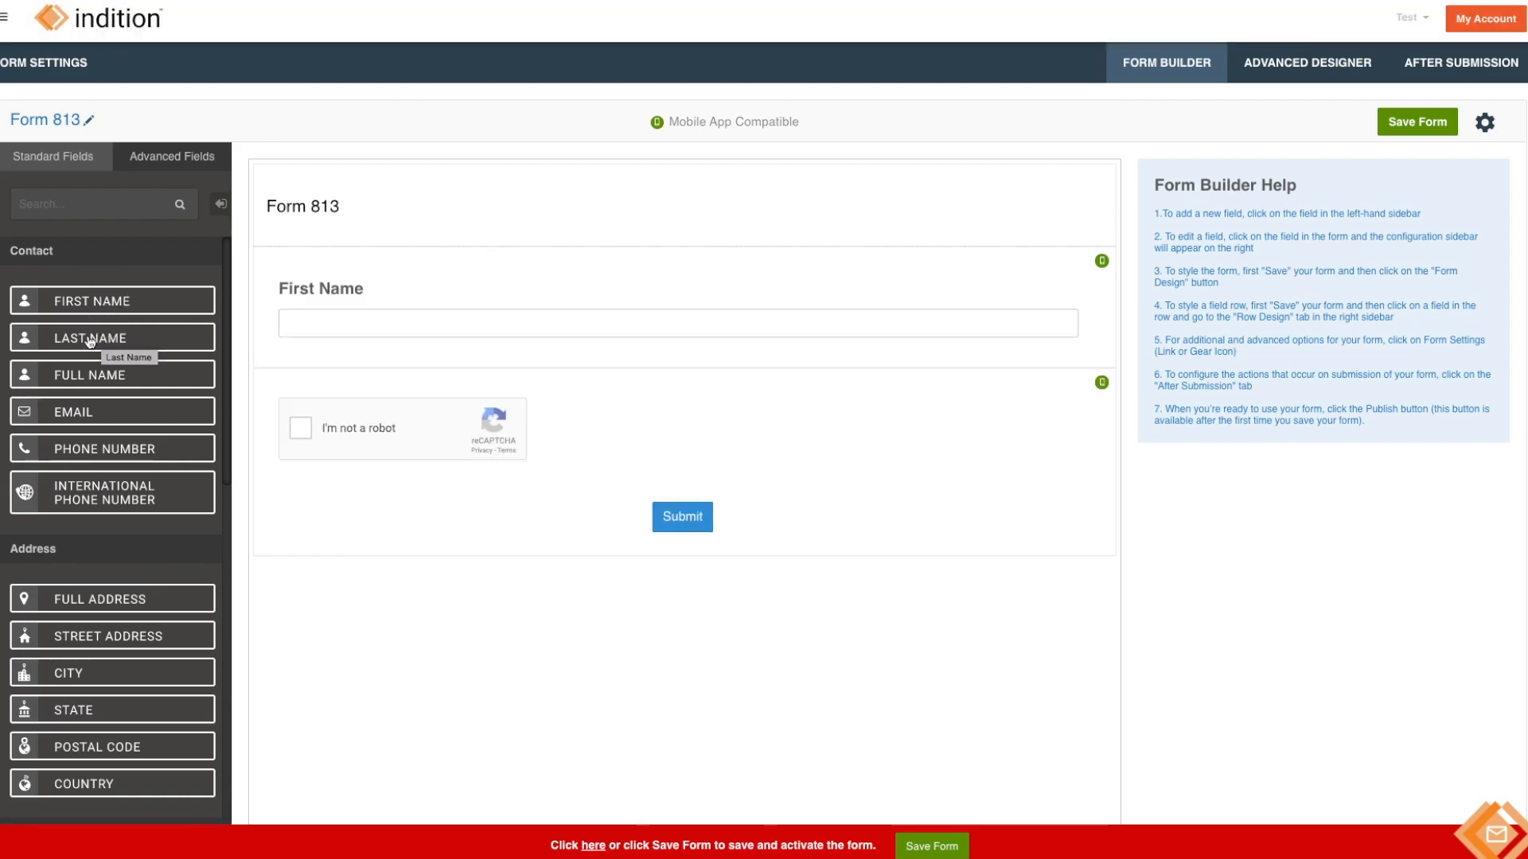
left_click(88, 415)
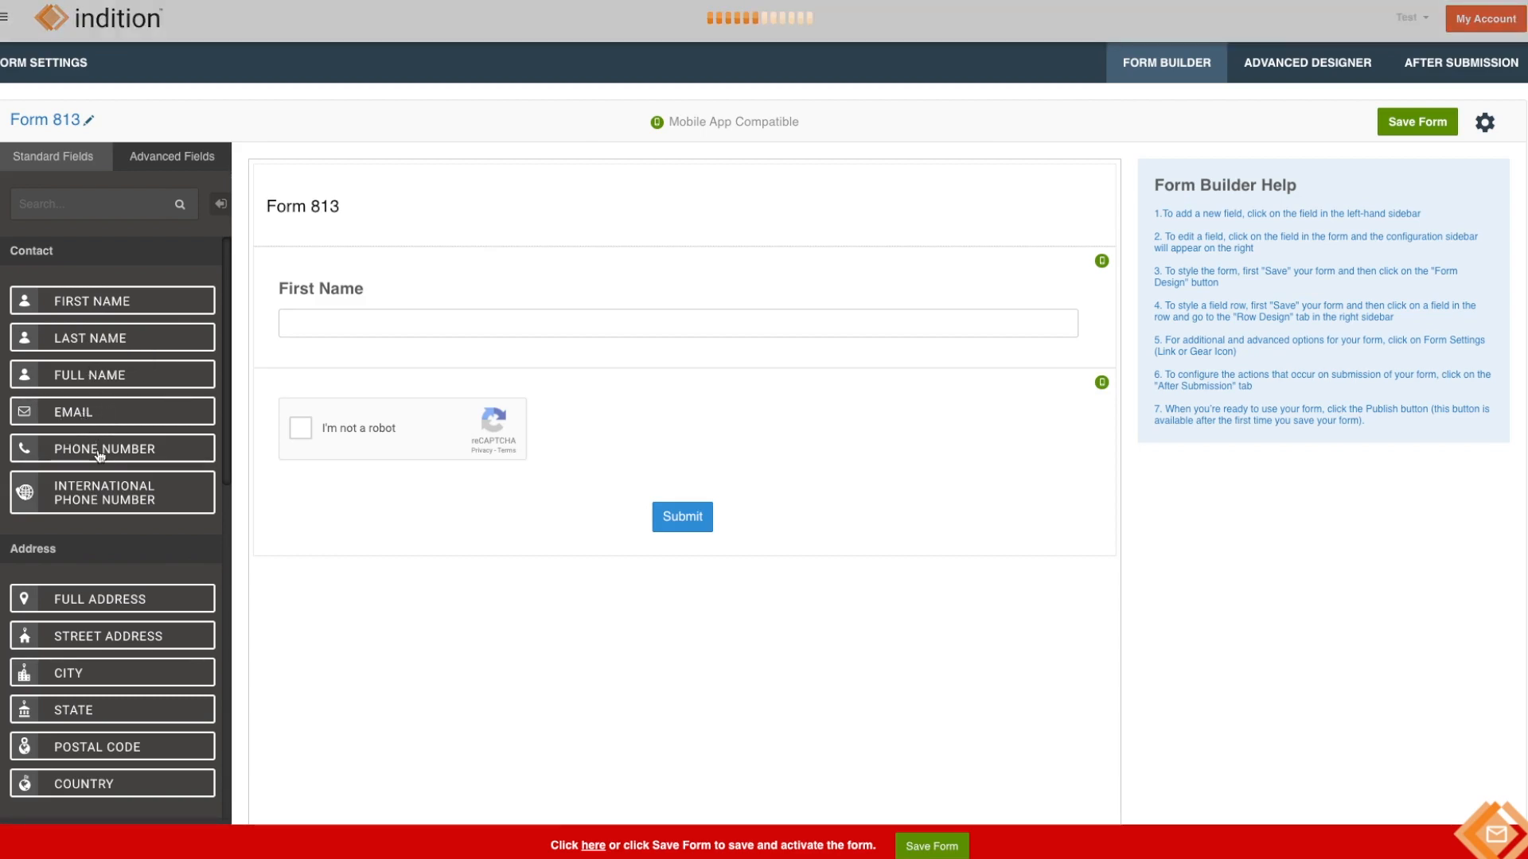
left_click(89, 454)
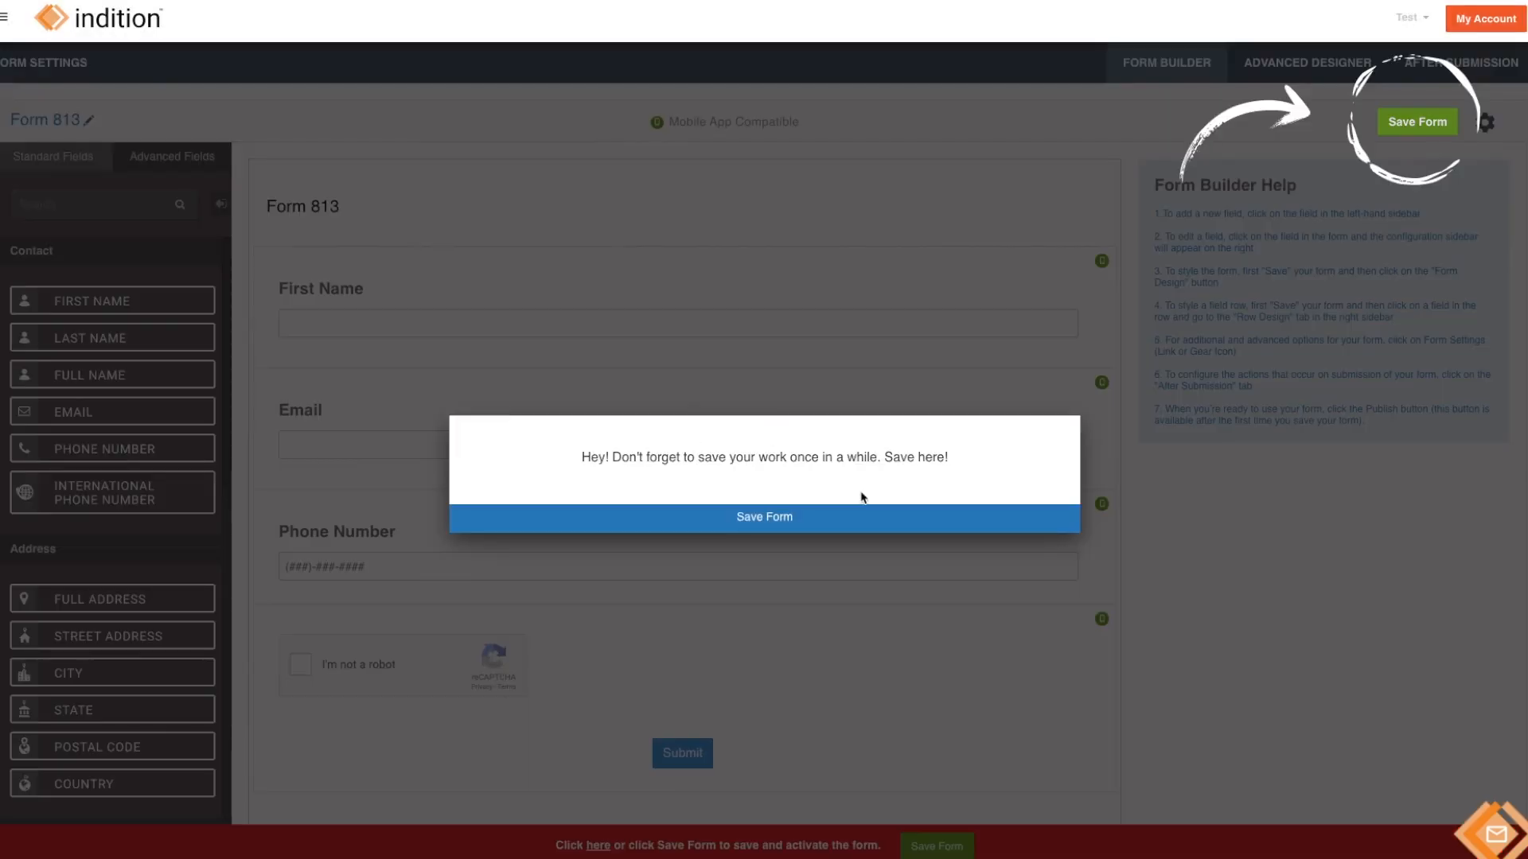
left_click(813, 518)
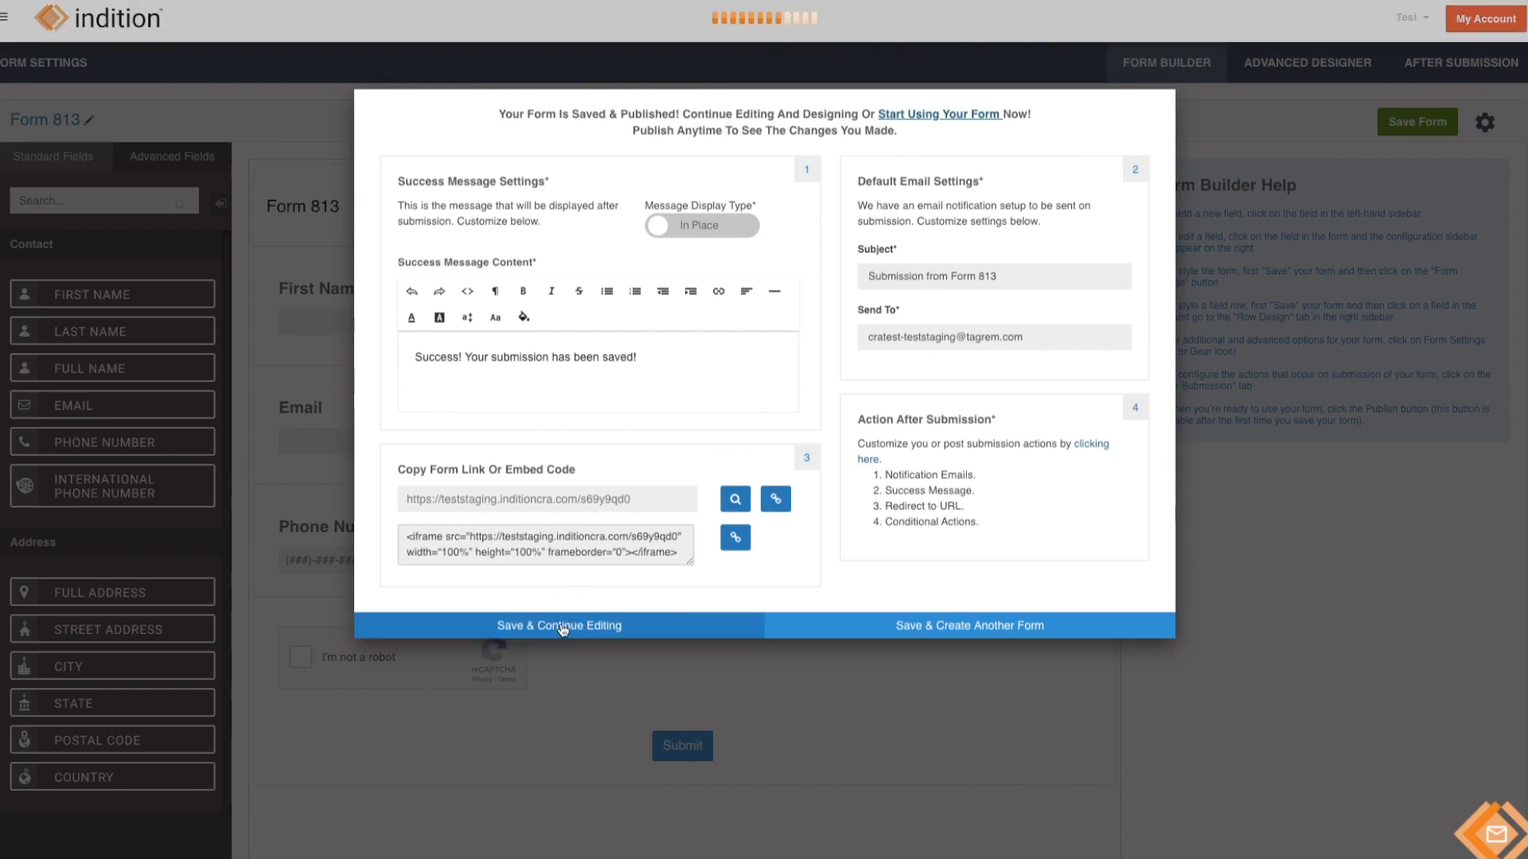
left_click(949, 638)
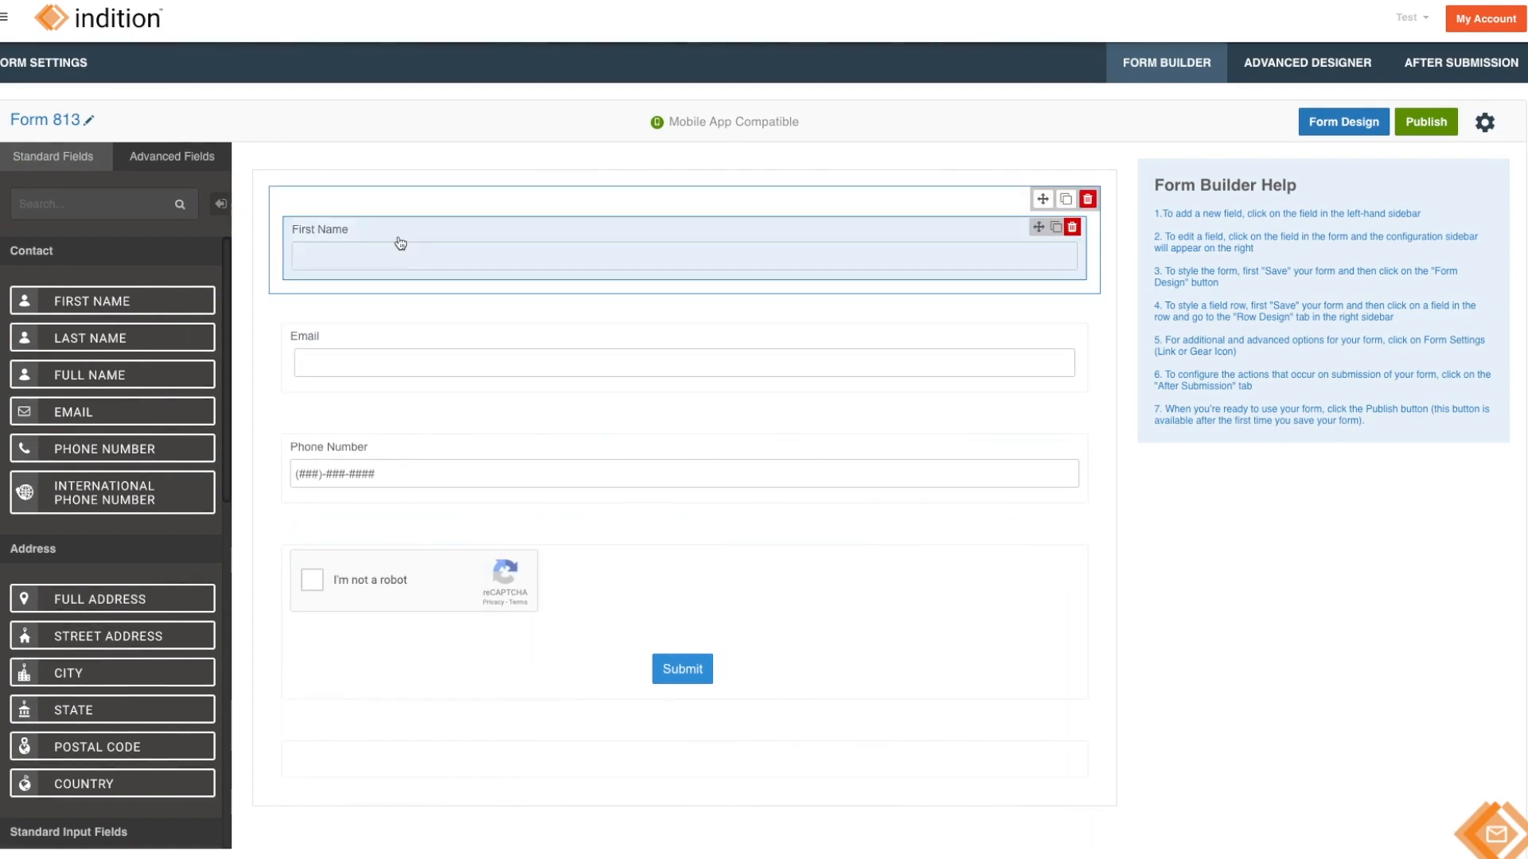
Review the First Name field's properties and row styling options without changing anything
left_click(375, 234)
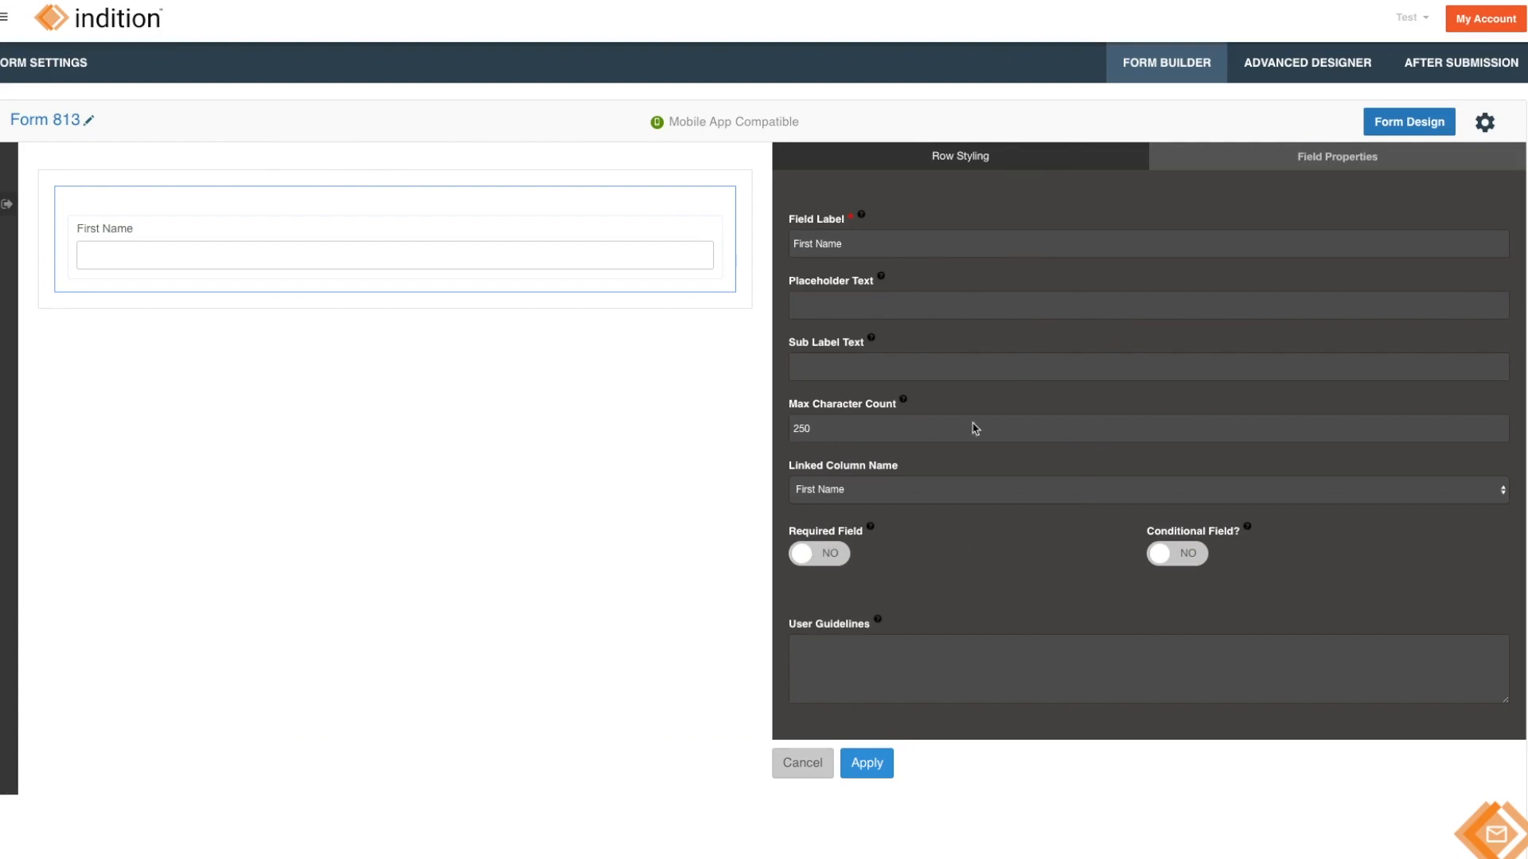
left_click(931, 156)
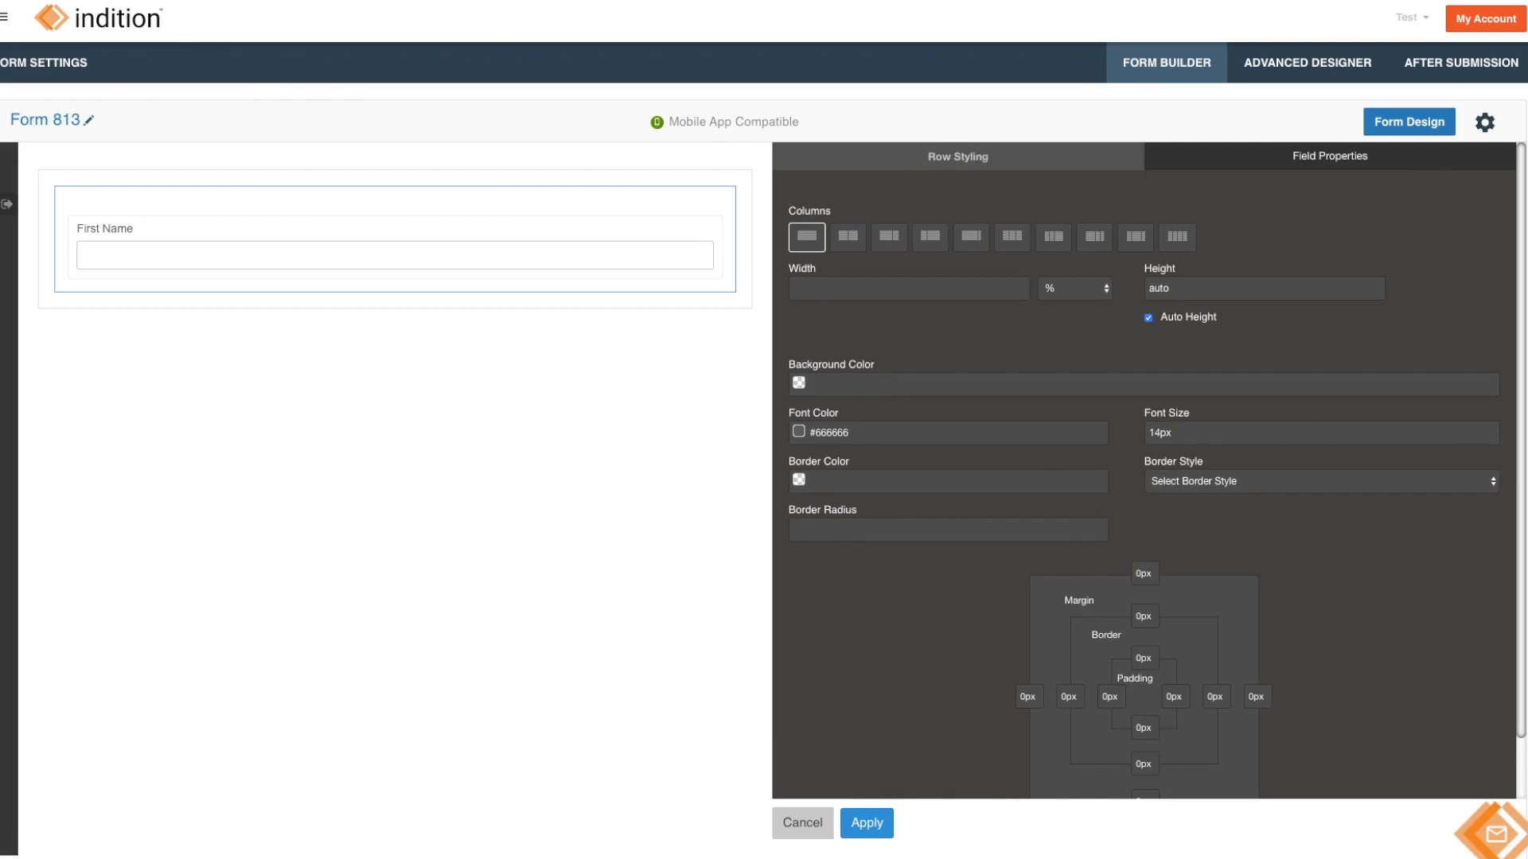
left_click(806, 825)
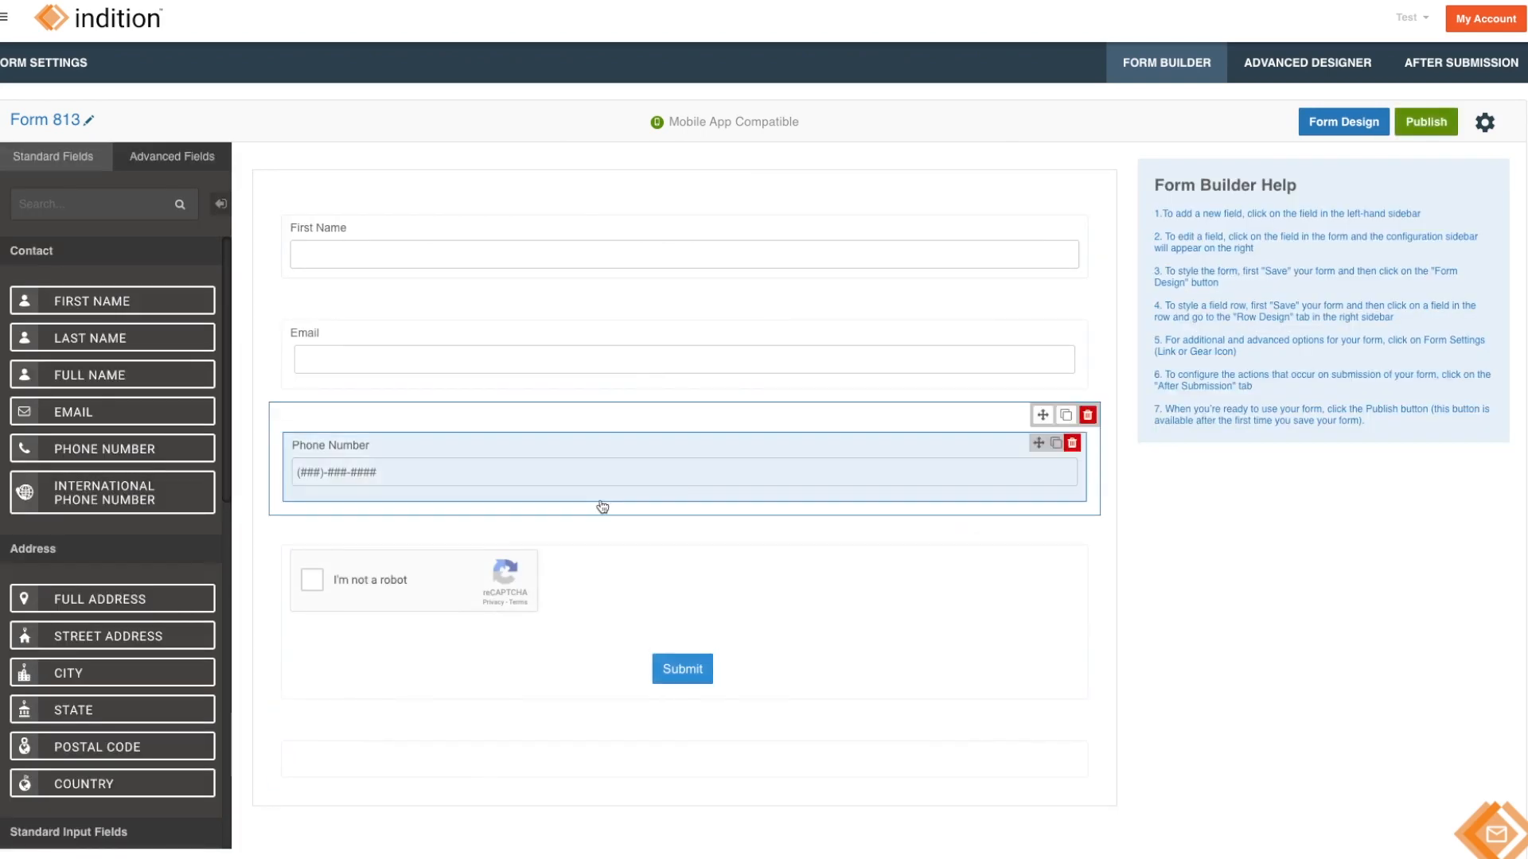
Give the First Name row a two-column layout and place a Last Name field in the empty second column
left_click(375, 196)
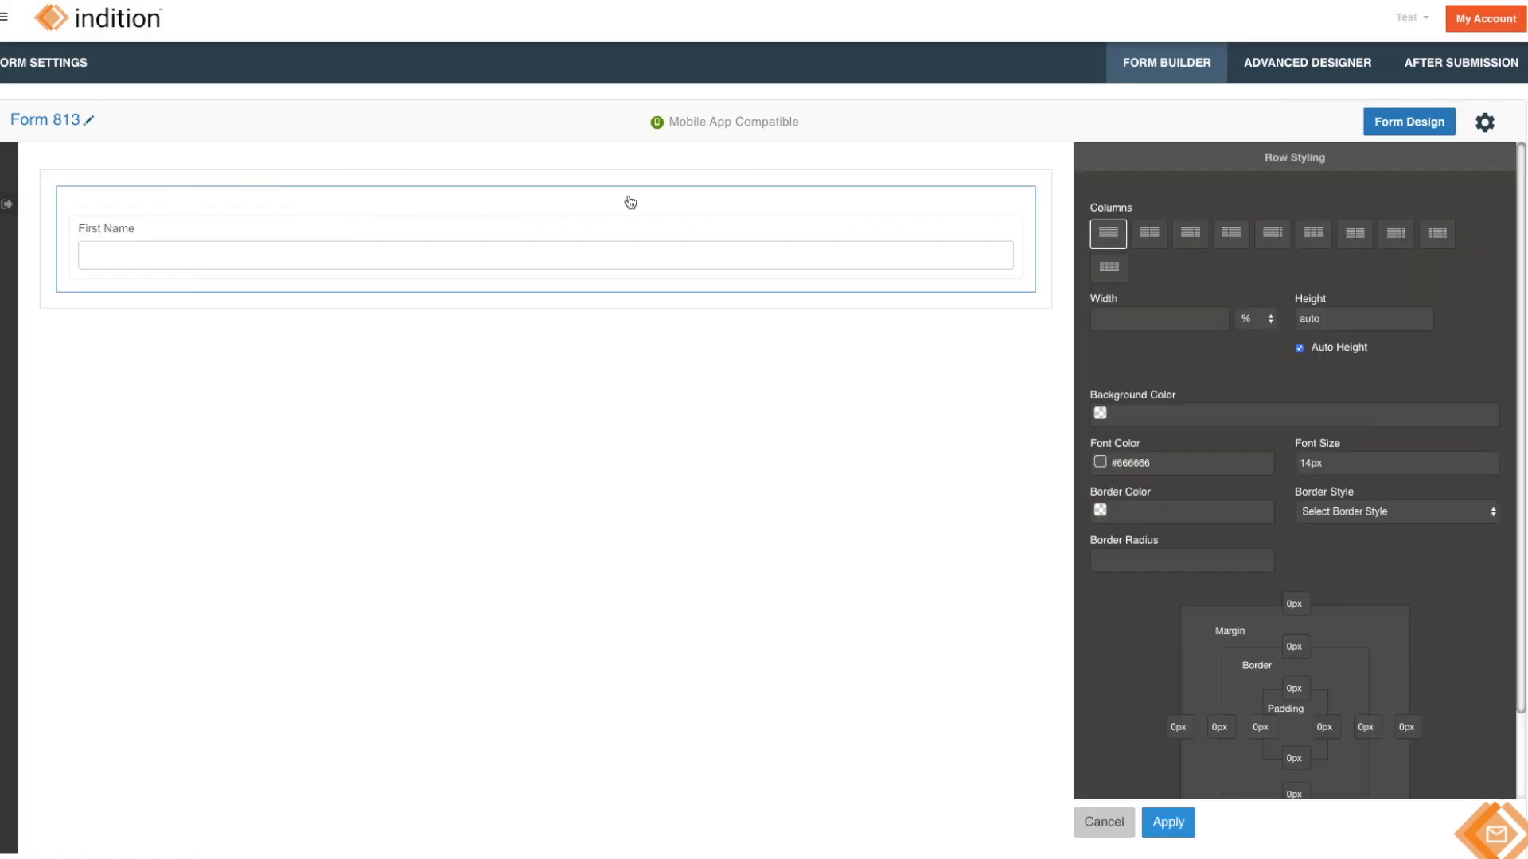
left_click(1152, 239)
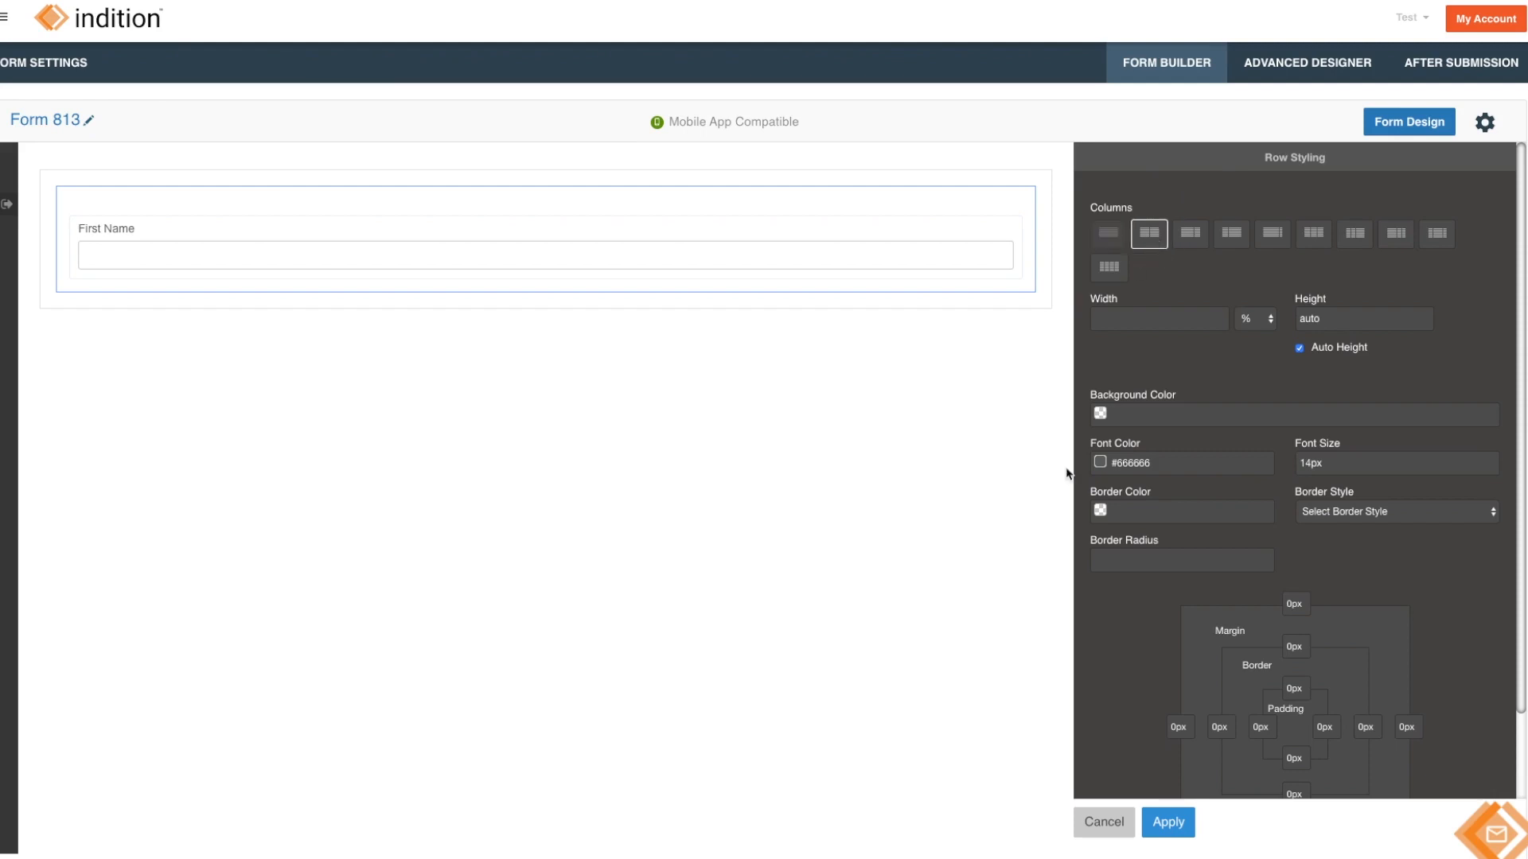
left_click(1168, 823)
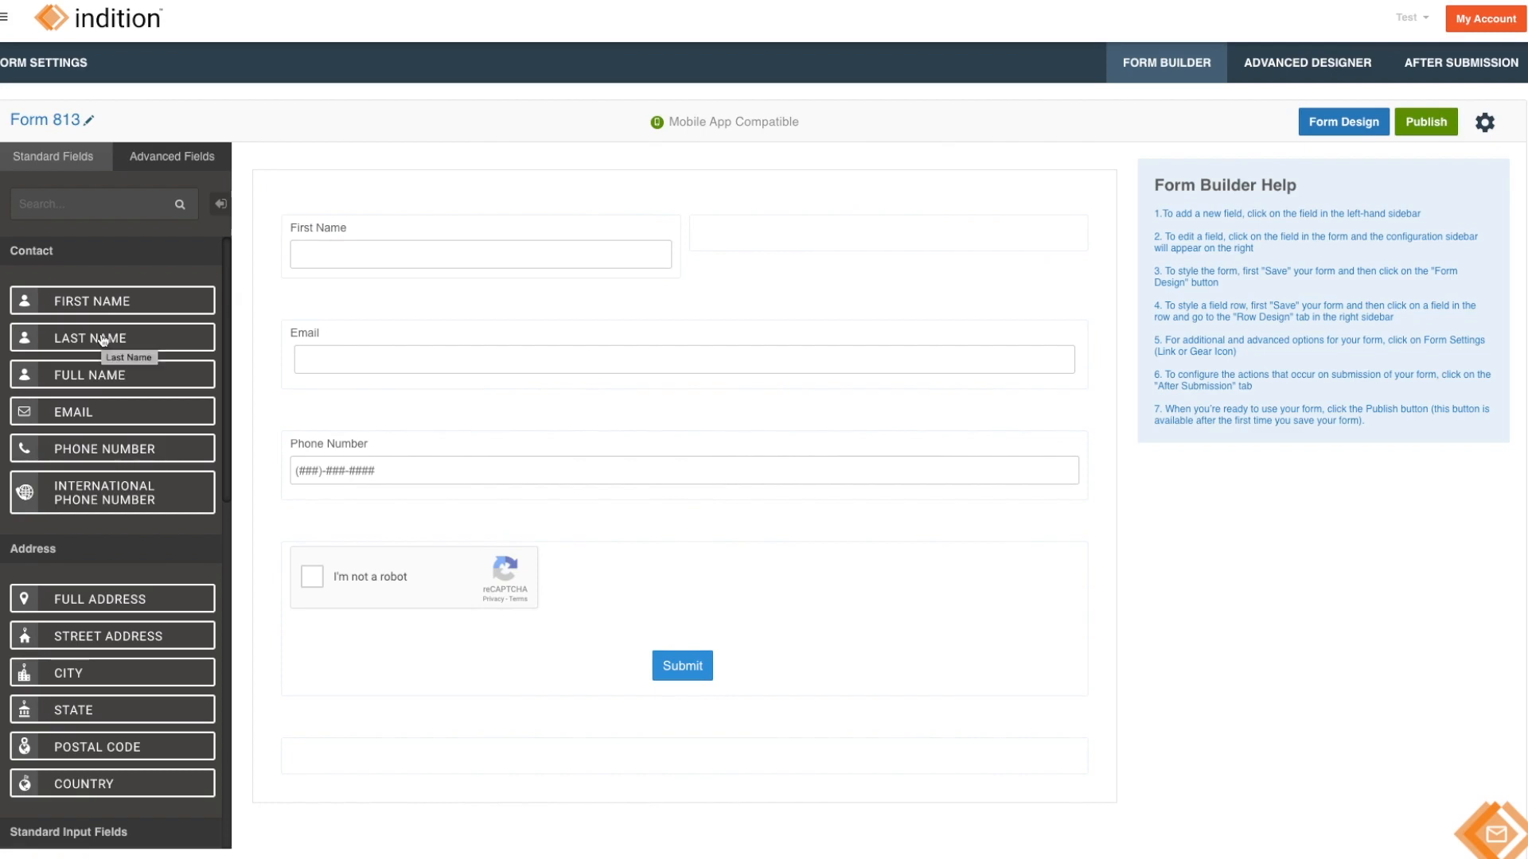
left_click_drag(103, 341, 822, 240)
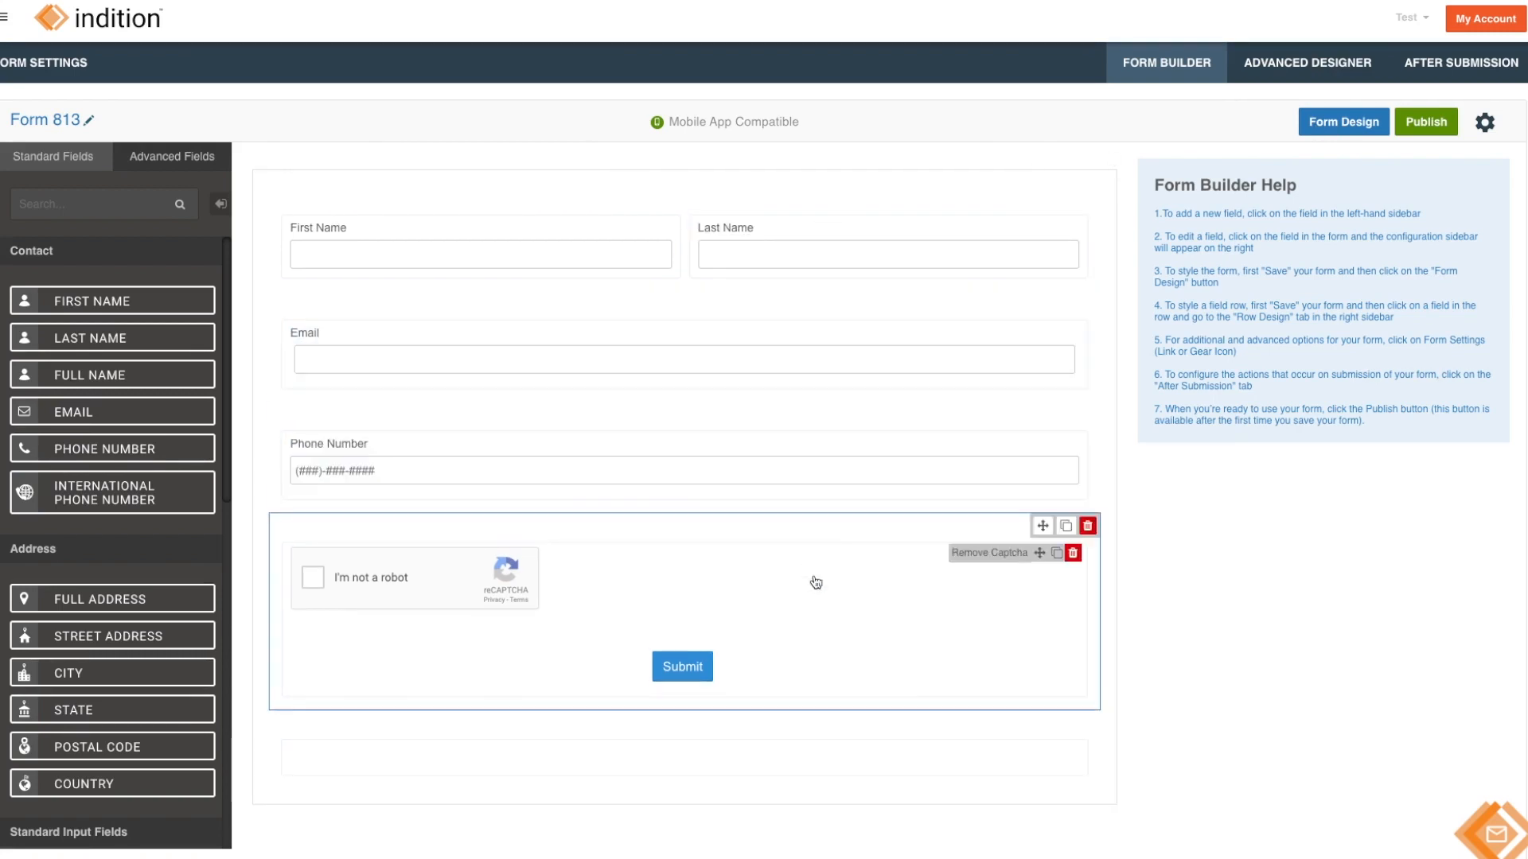
In the form design, set the form width to 60% and the form background color to #eeeeee
left_click(1335, 123)
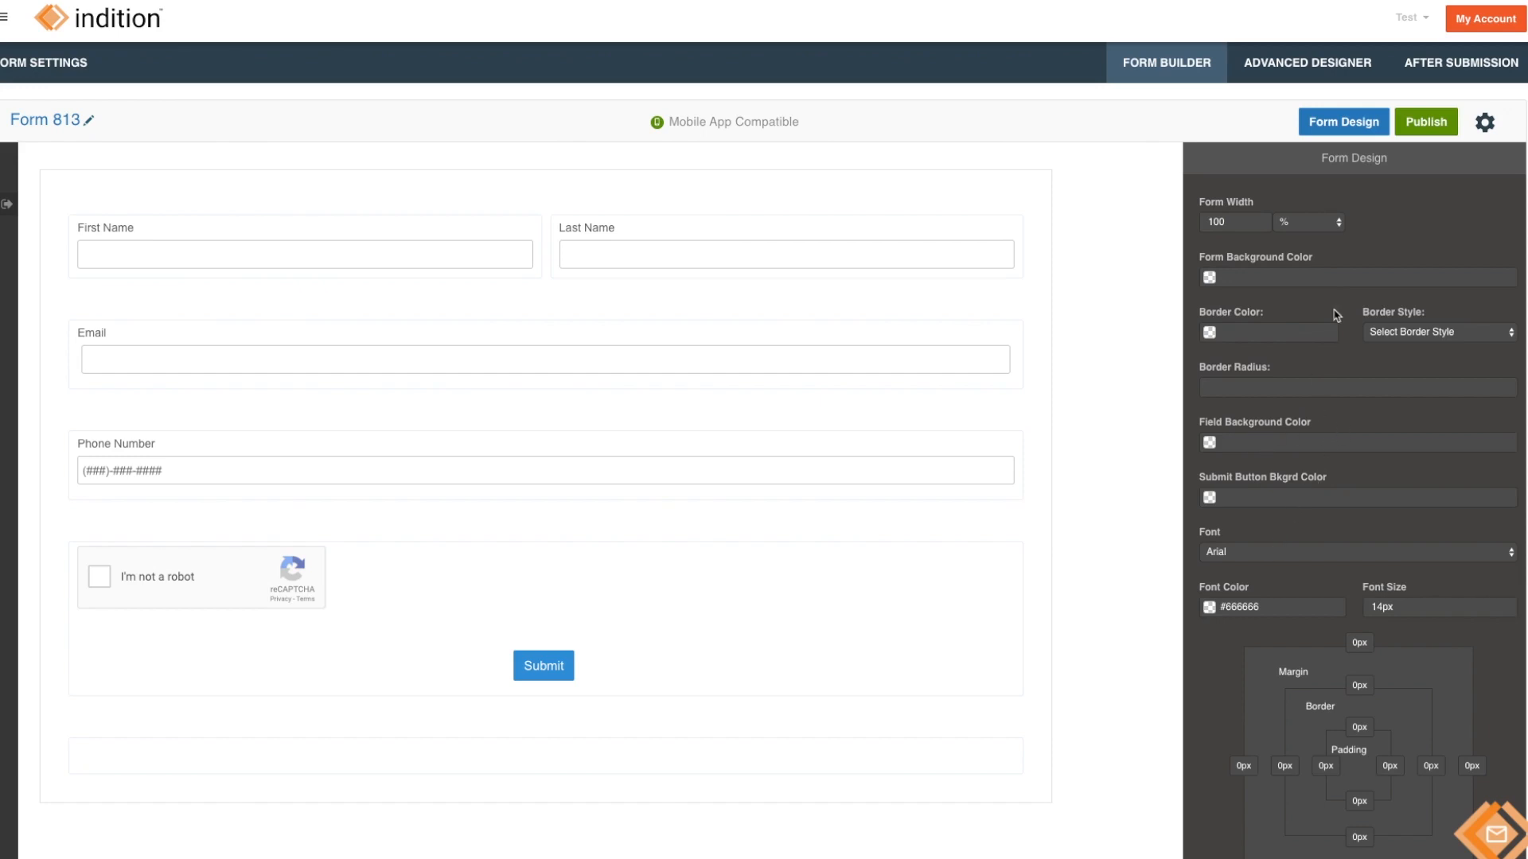
double_click(1238, 219)
type("60")
left_click(1261, 283)
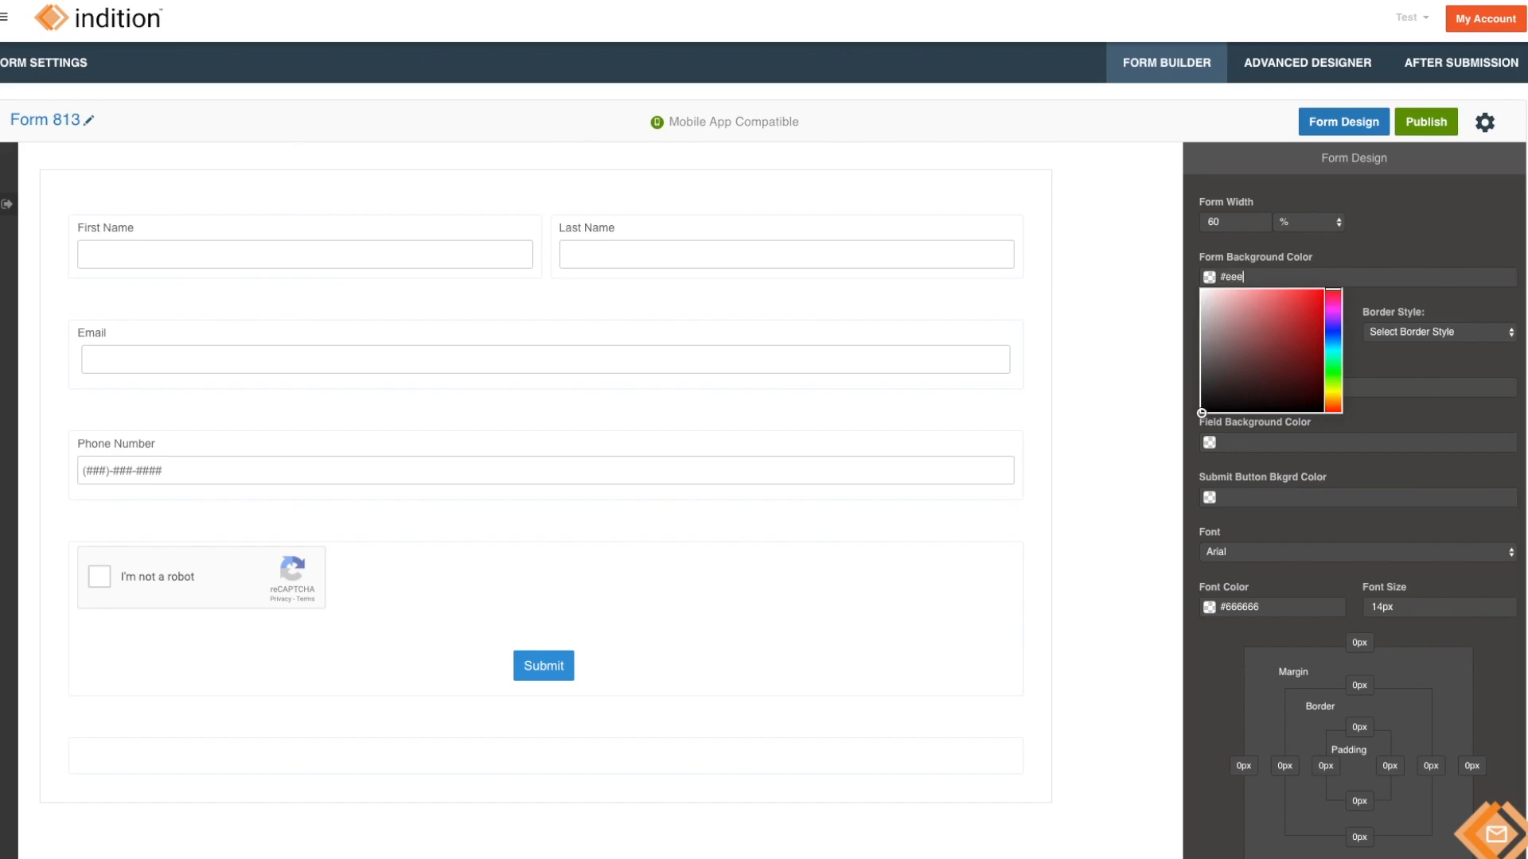
left_click(1358, 309)
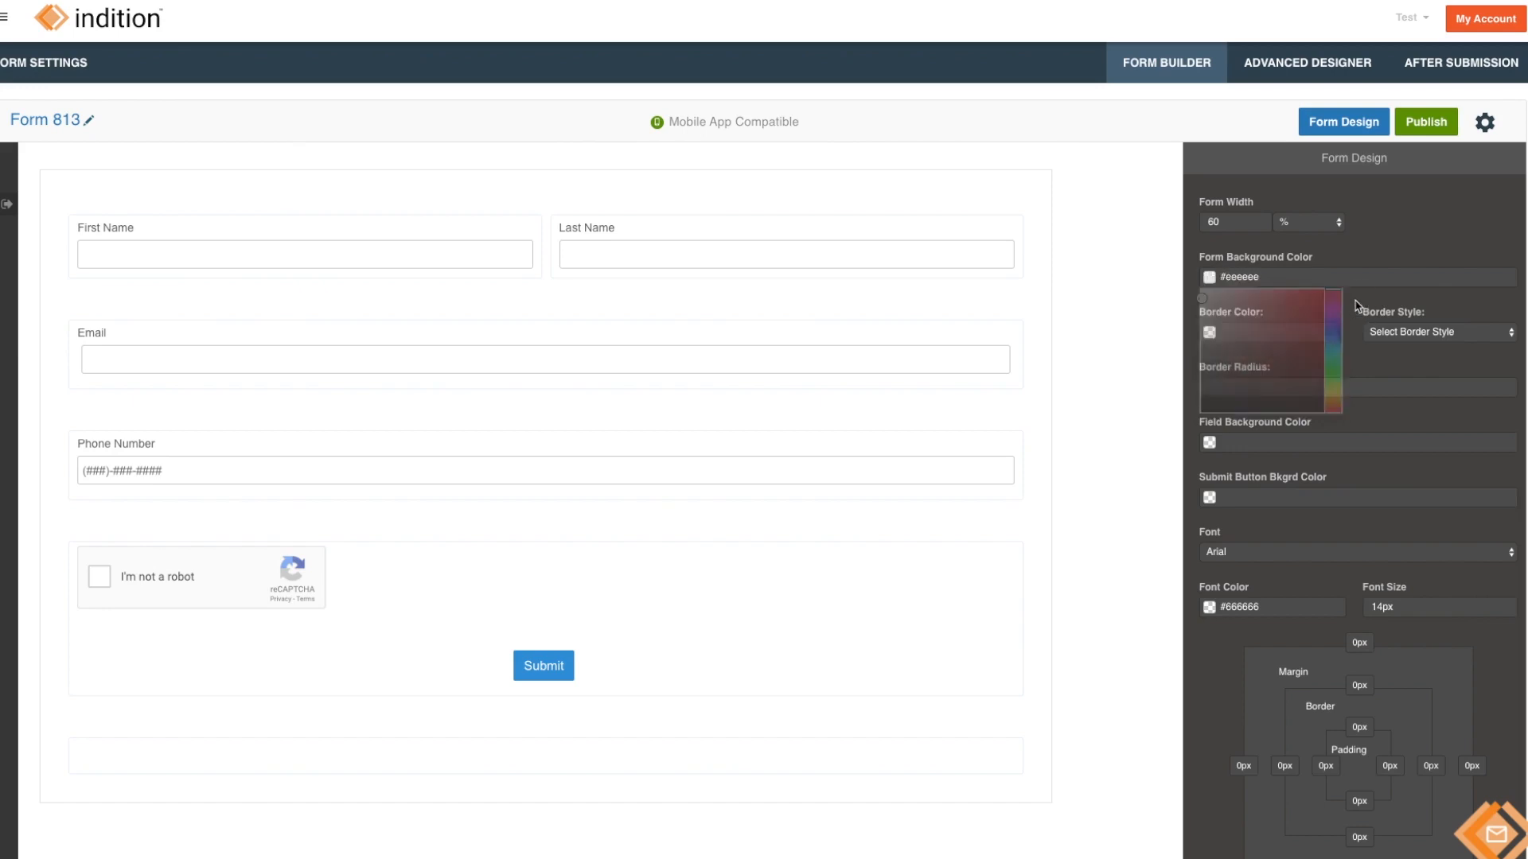
Set the field background color to #ffffff and the submit button background color to #000000
left_click(1251, 440)
left_click_drag(1226, 495, 1171, 399)
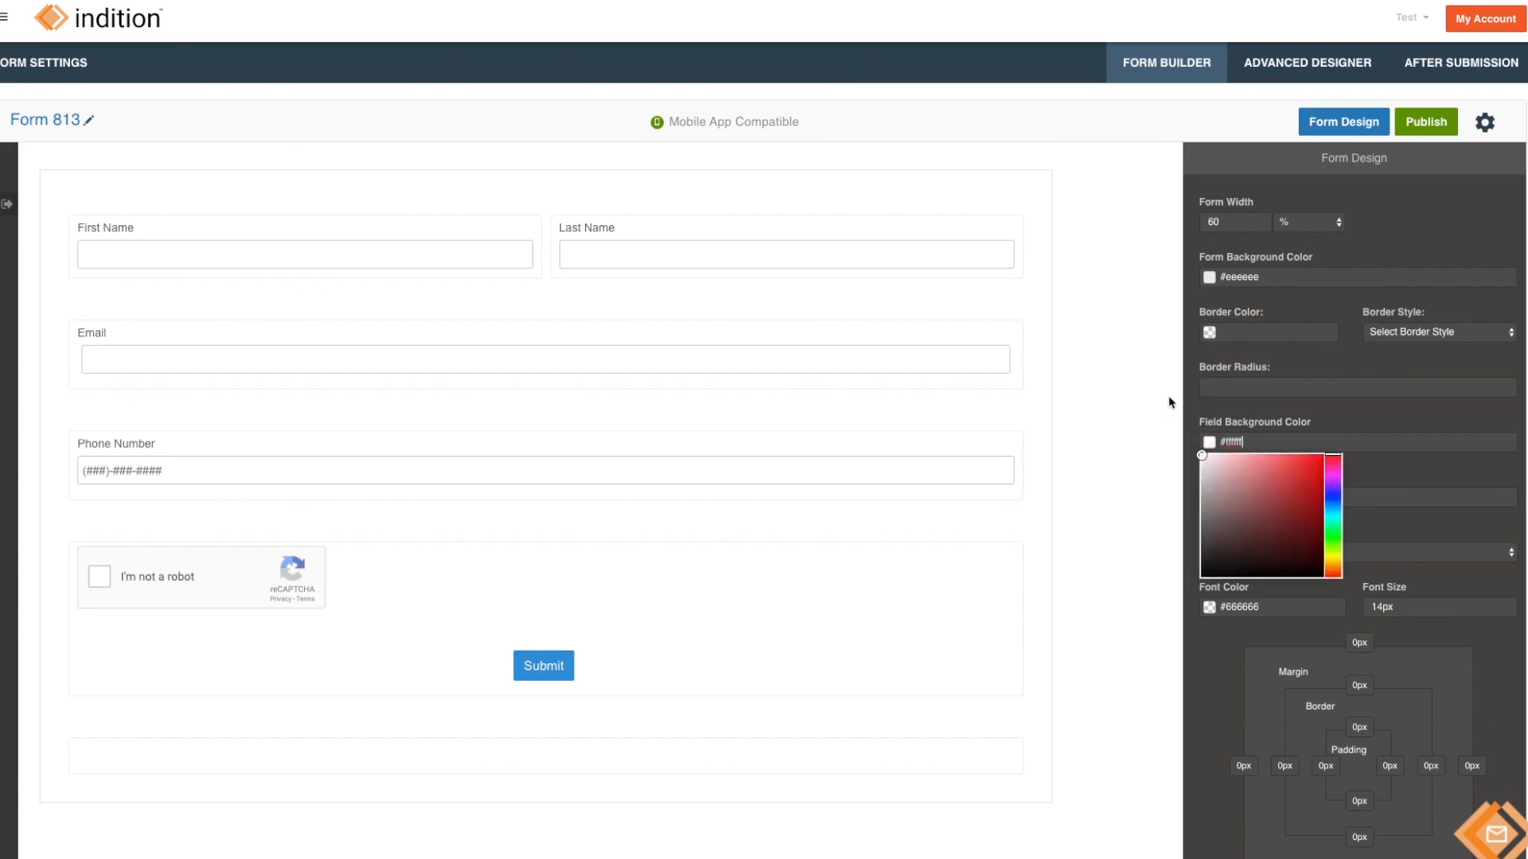
left_click(318, 480)
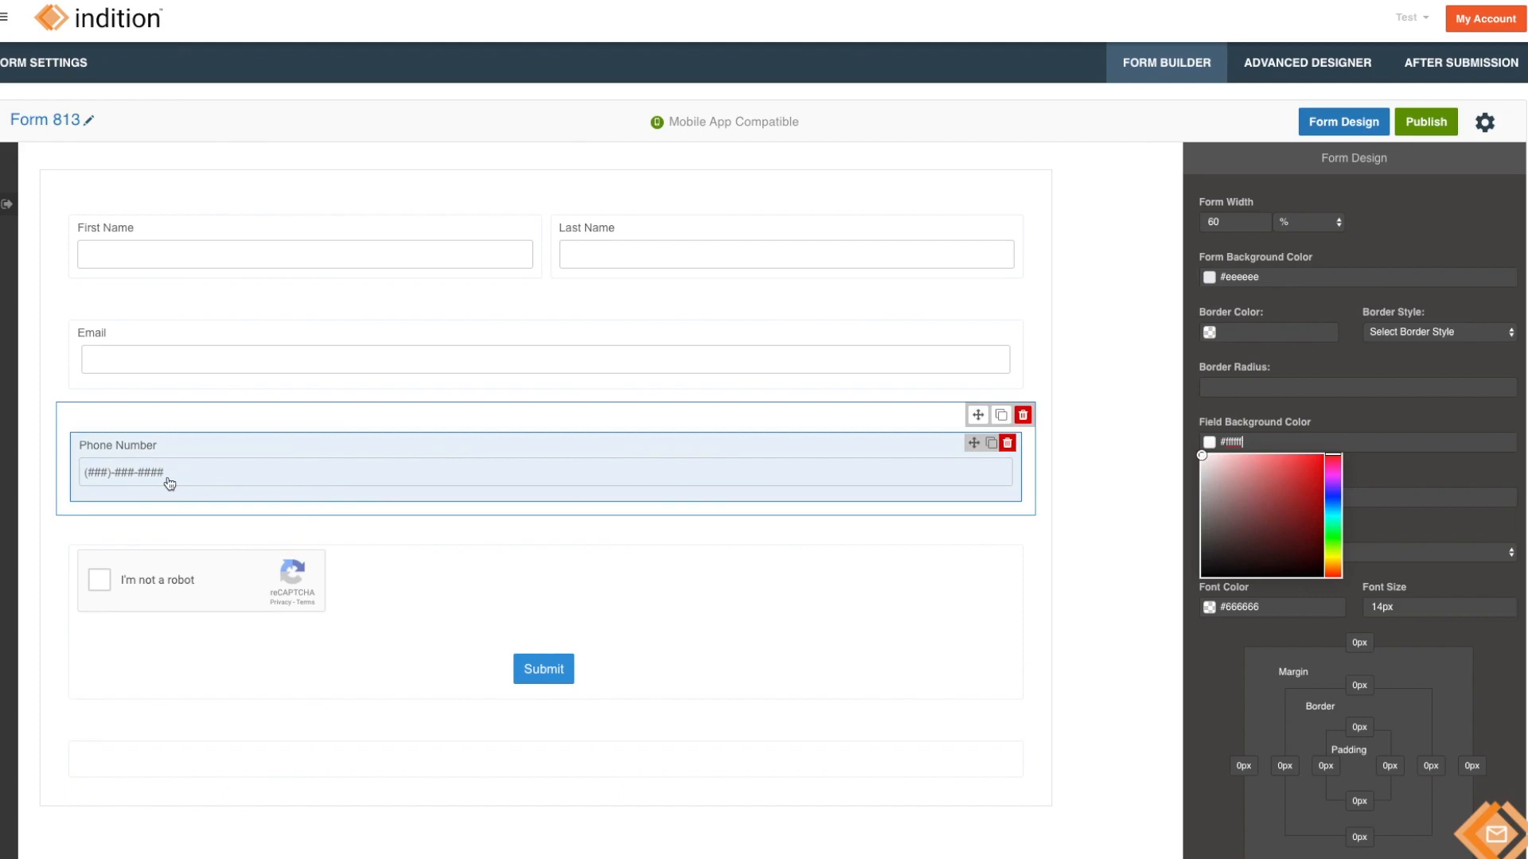
left_click(279, 372)
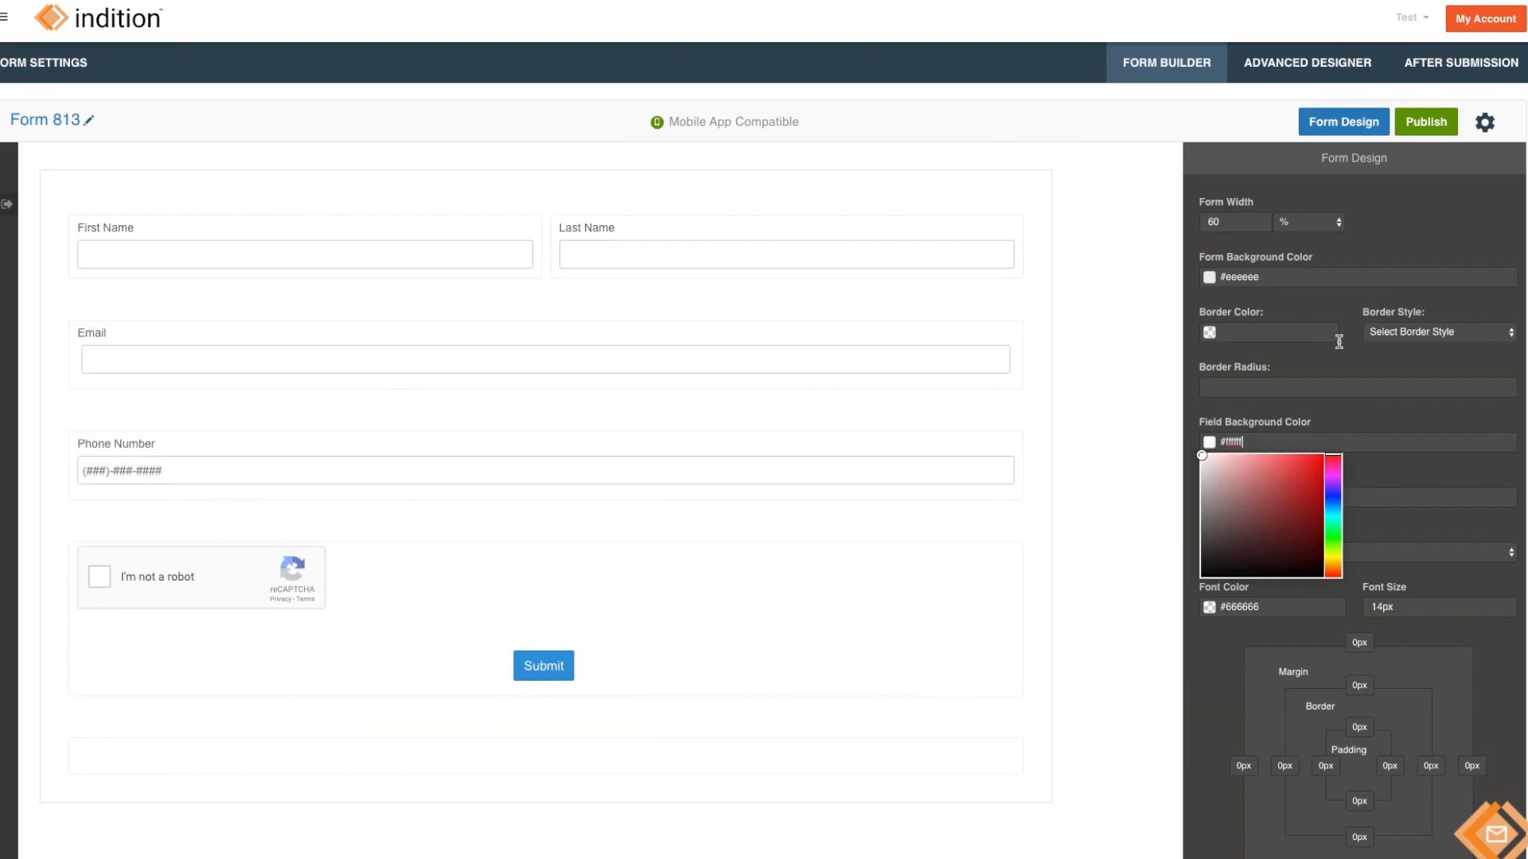
left_click(1335, 370)
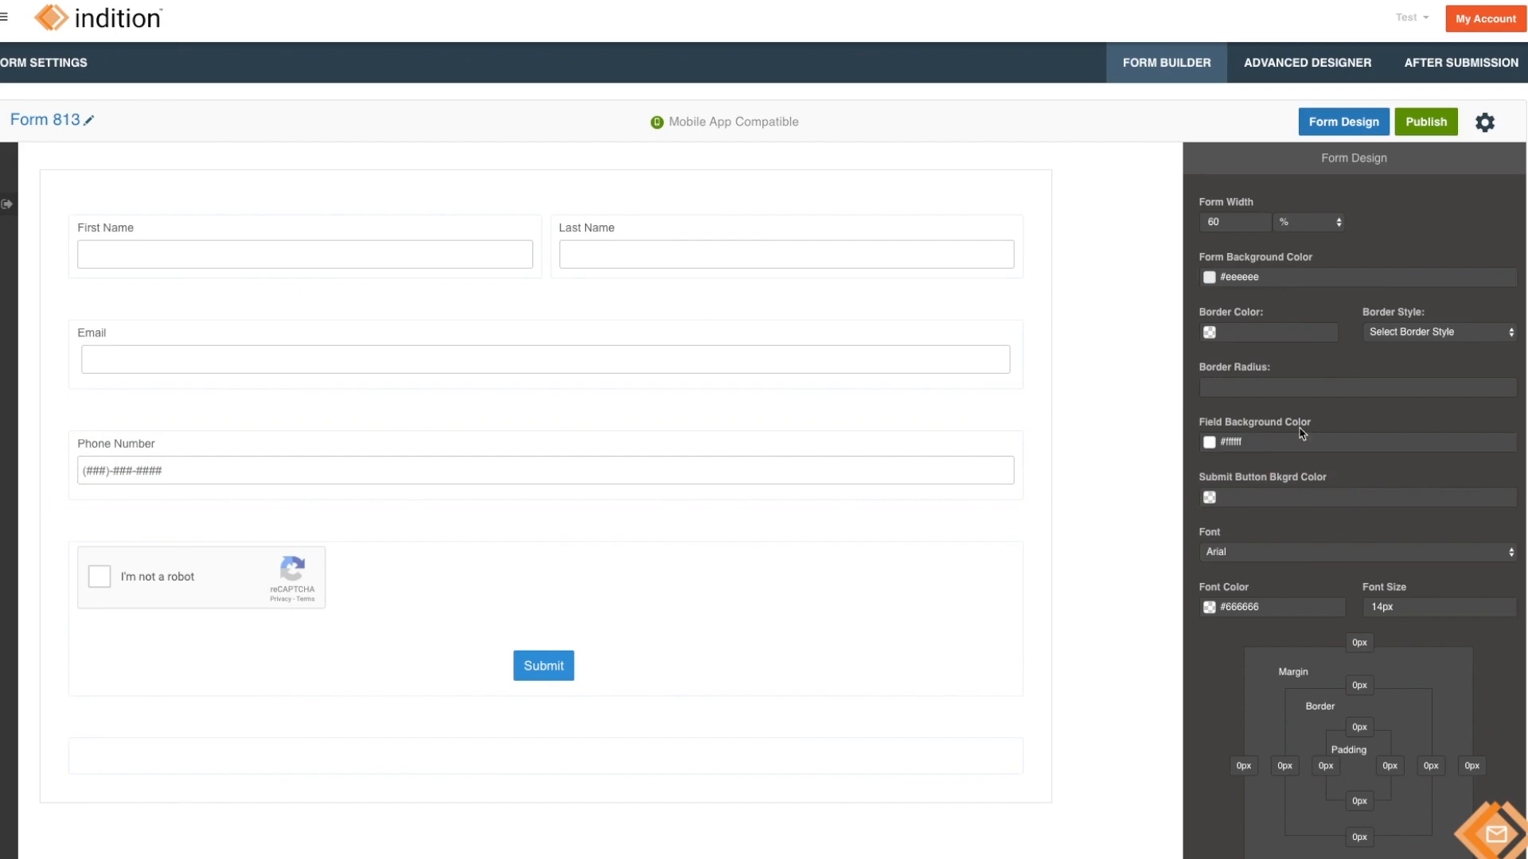
left_click(1263, 501)
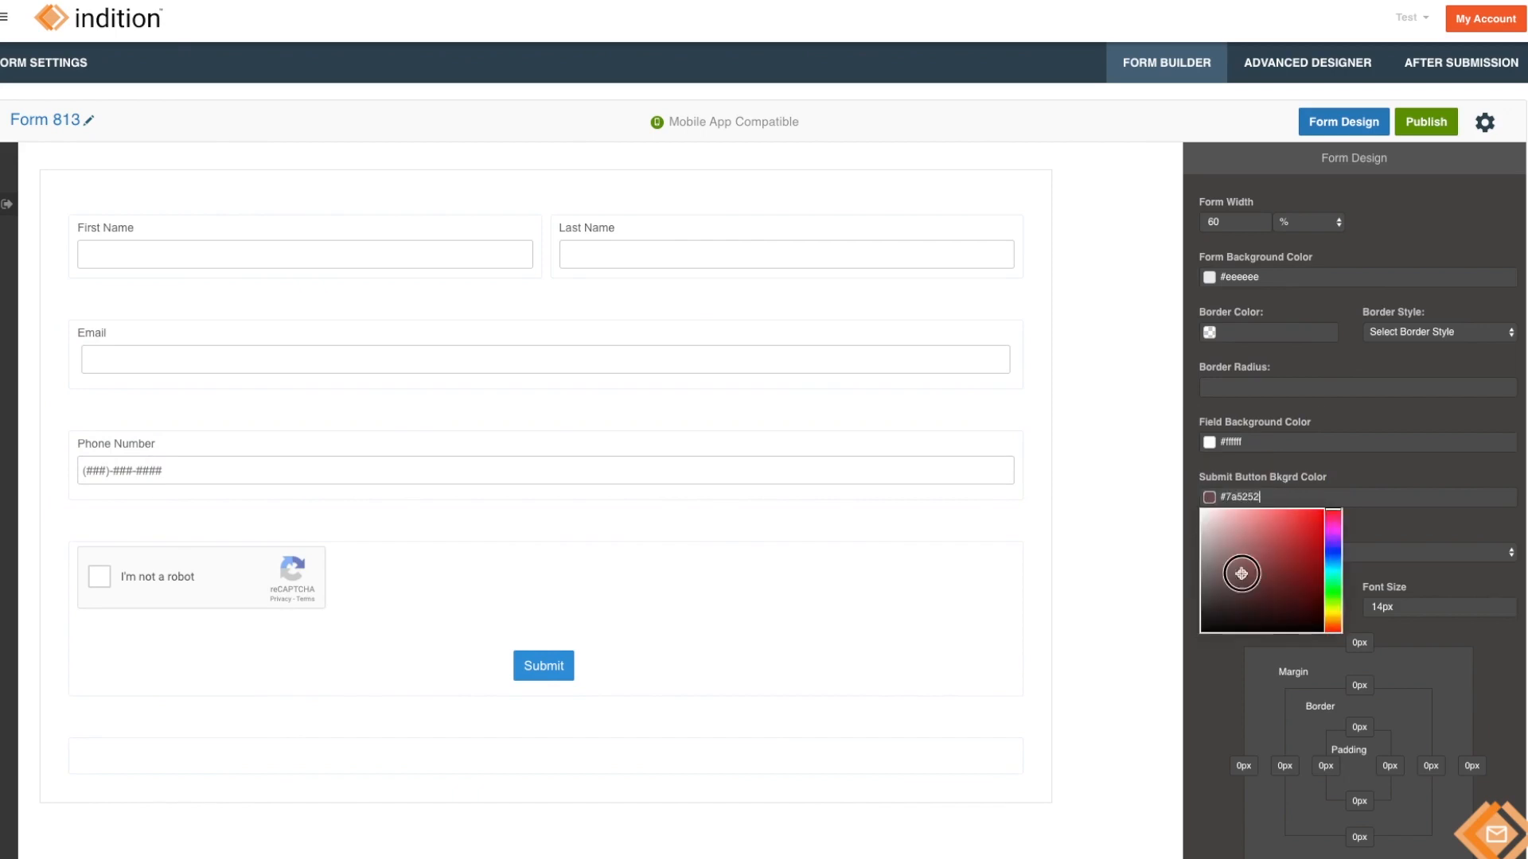
mouse_move(1240, 573)
left_mouse_down()
mouse_move(1176, 673)
mouse_move(1200, 688)
left_mouse_up()
Set the form's top and bottom padding to 20px and apply the form design
scroll(1321, 664, "down", 2)
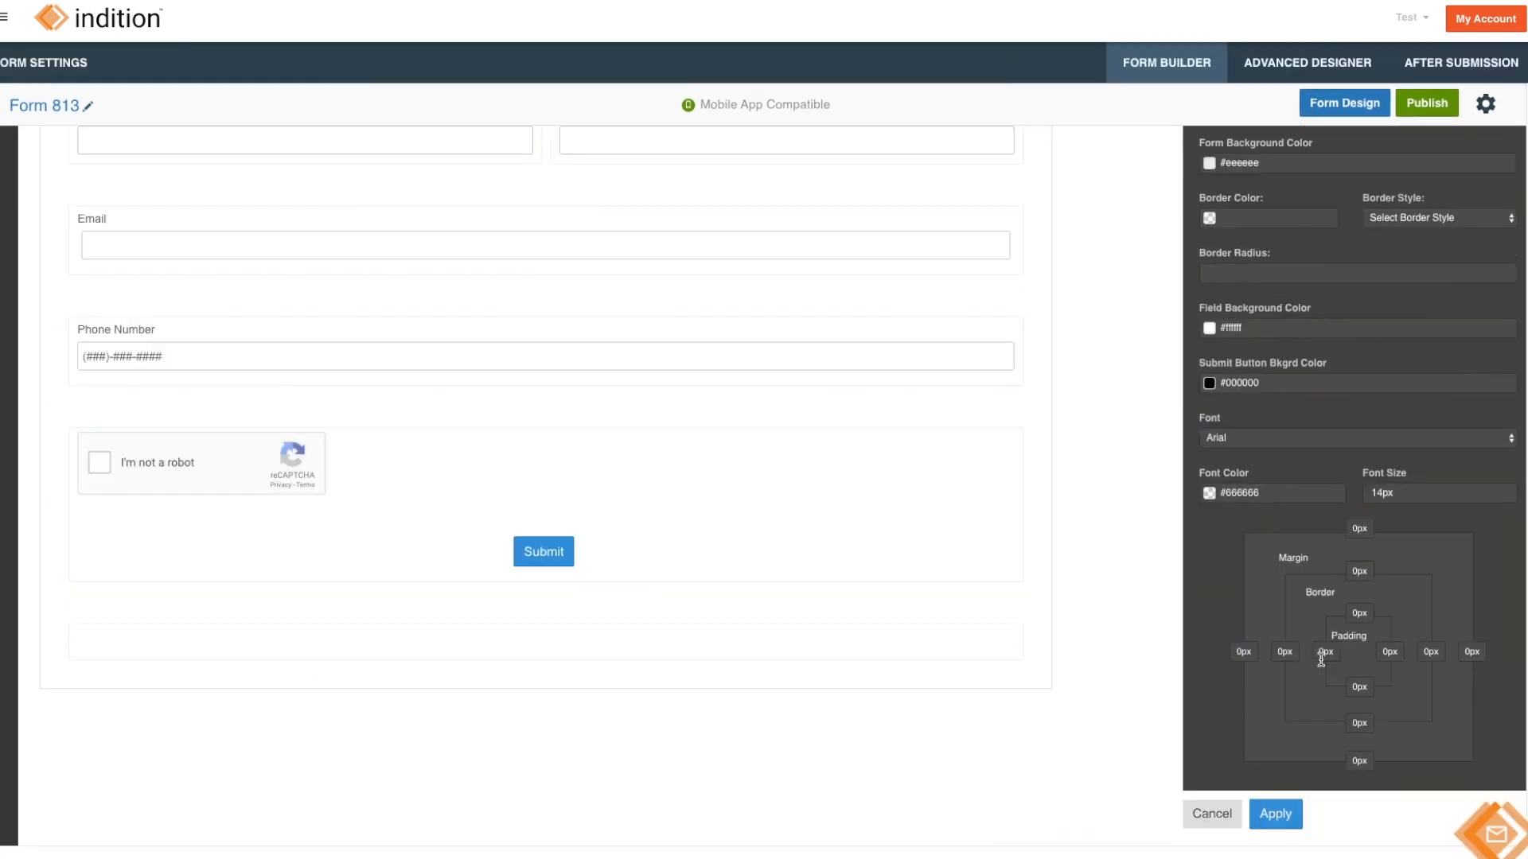
left_click(1350, 615)
type("2")
left_click(1350, 682)
type("2")
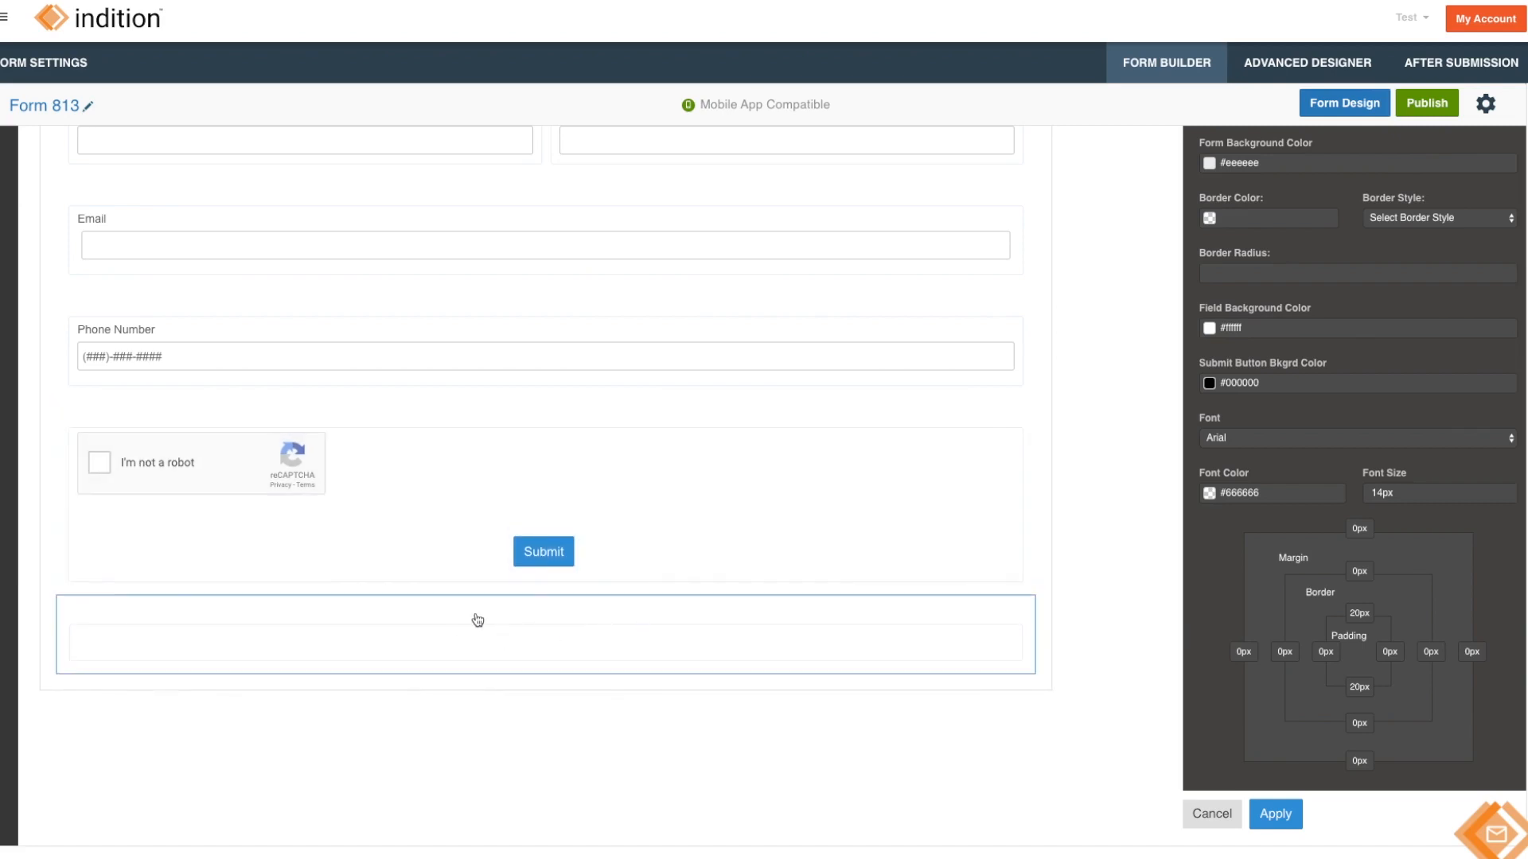
scroll(476, 620, "up", 3)
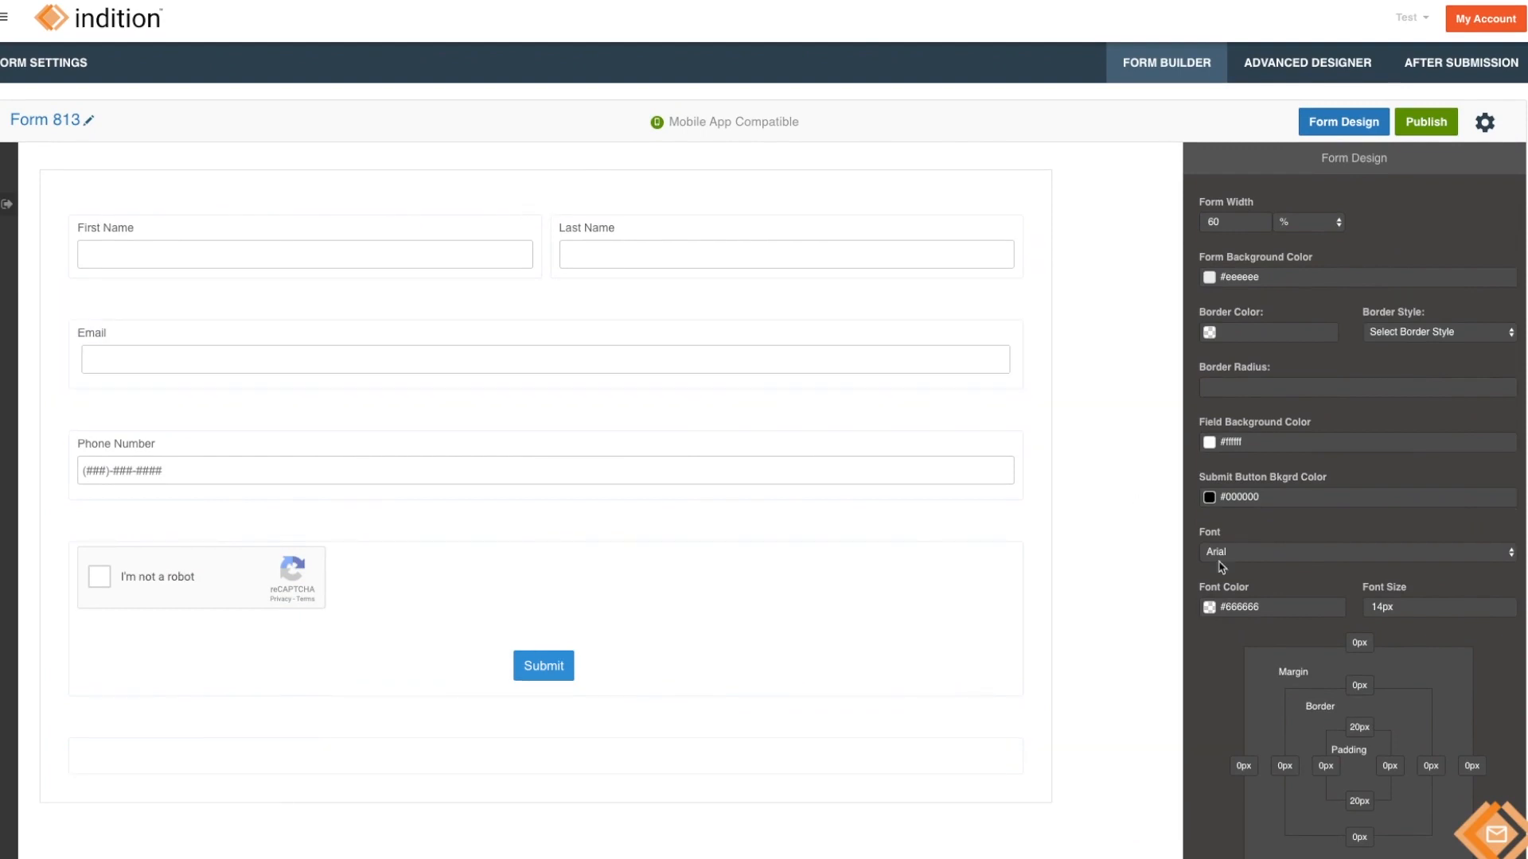
scroll(1277, 601, "down", 3)
left_click(1276, 826)
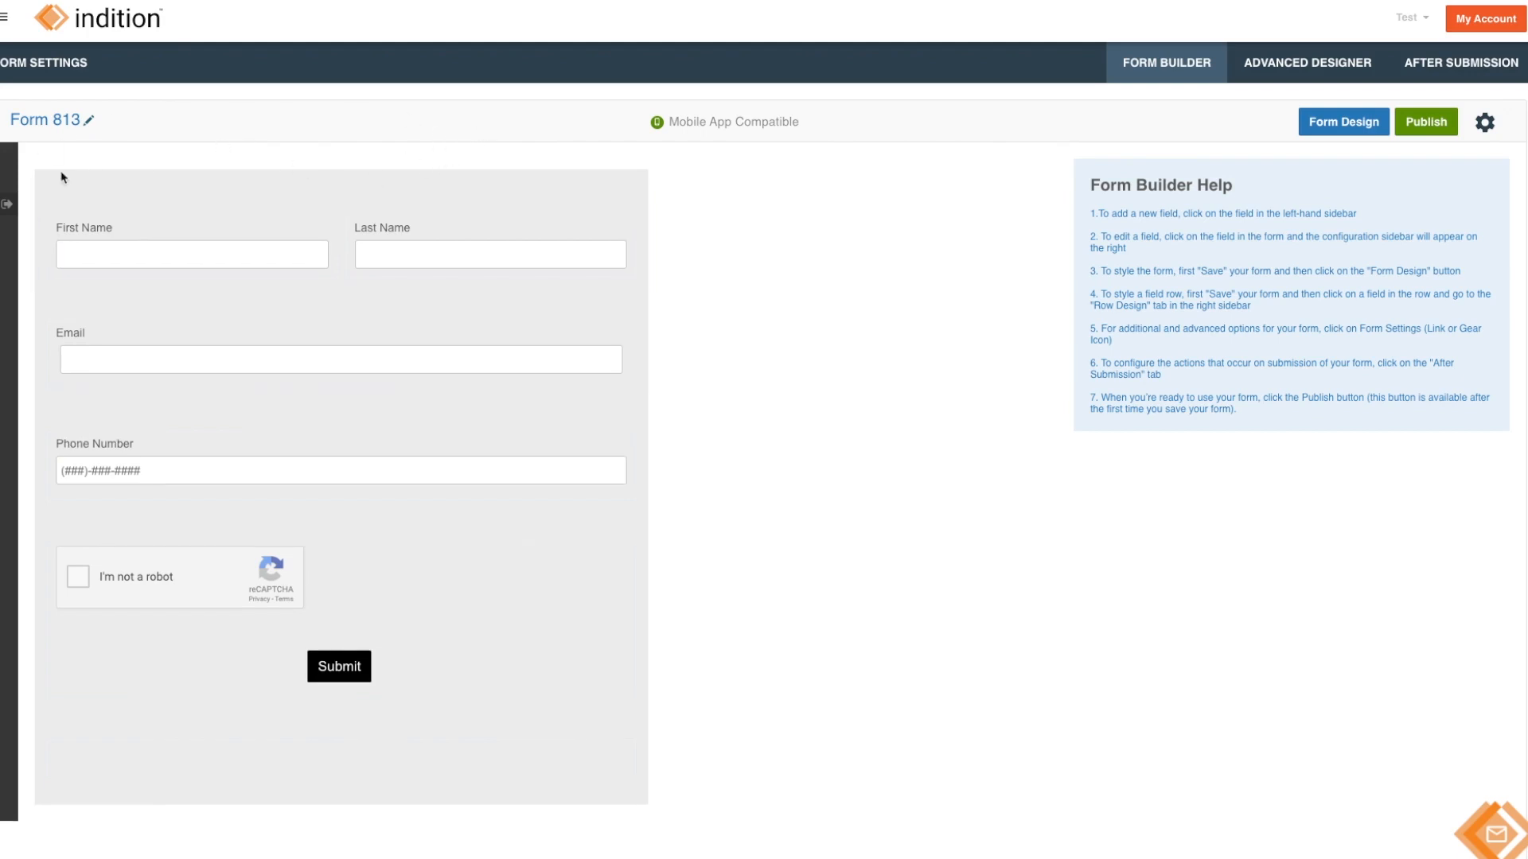
Reopen the collapsed field list beside the form and look through its fields
left_click(5, 207)
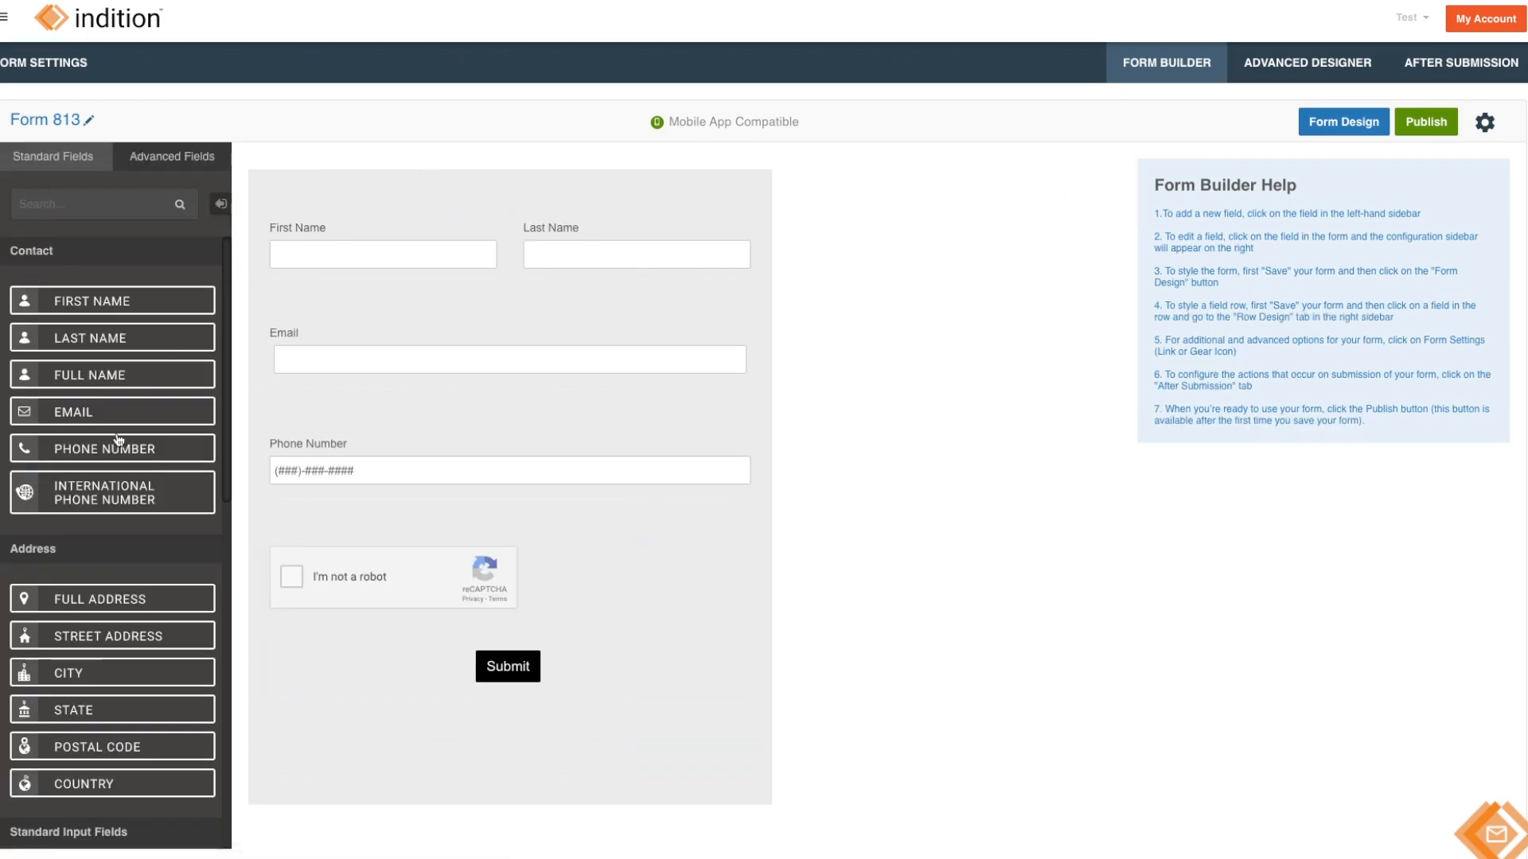
scroll(118, 439, "down", 4)
scroll(117, 439, "up", 4)
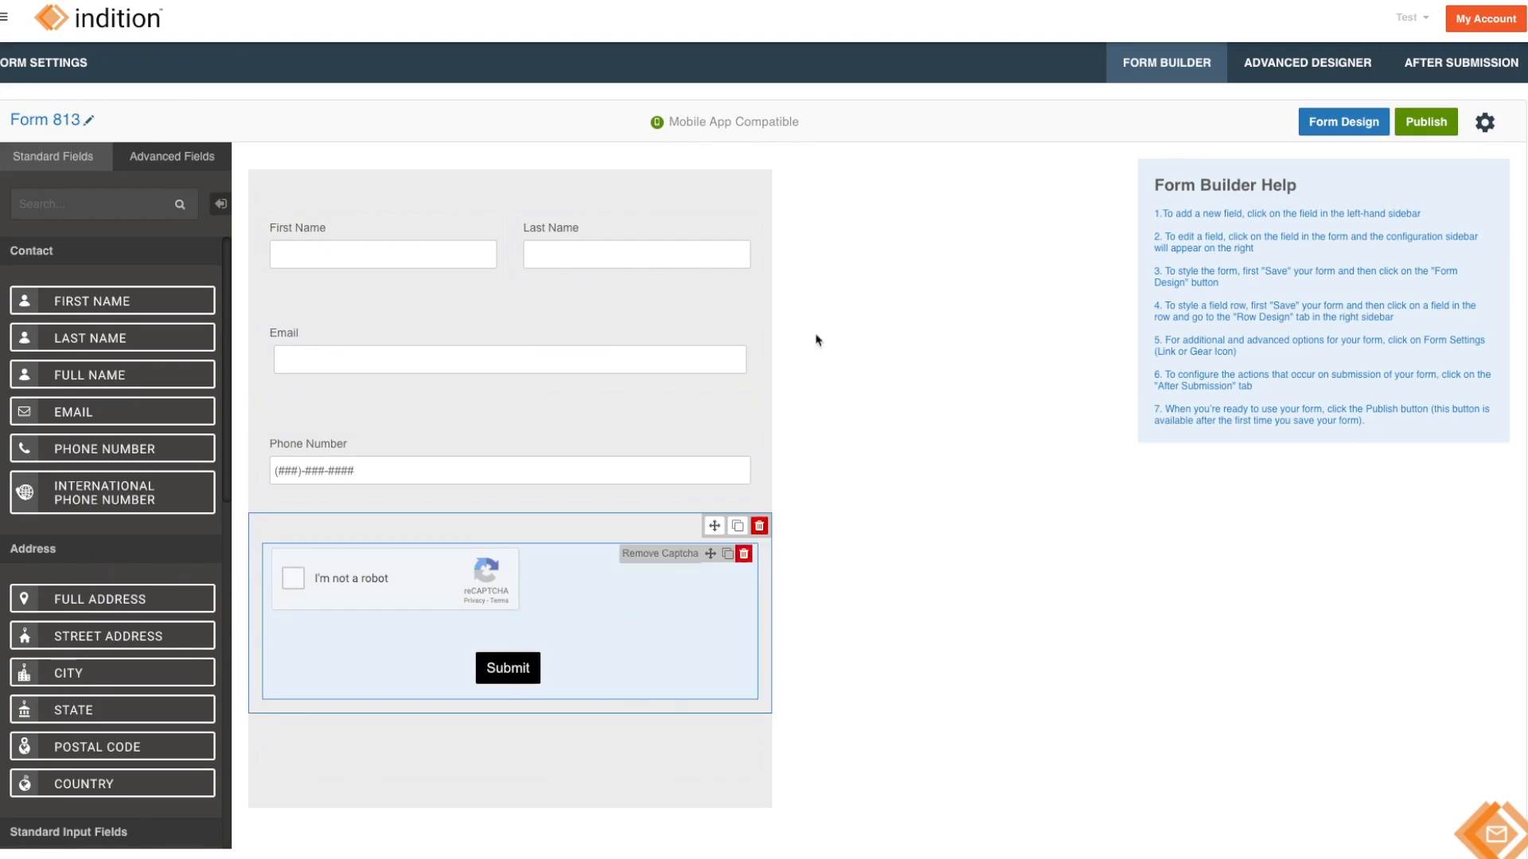
Publish the form and open its form link to view the live version
left_click(1436, 134)
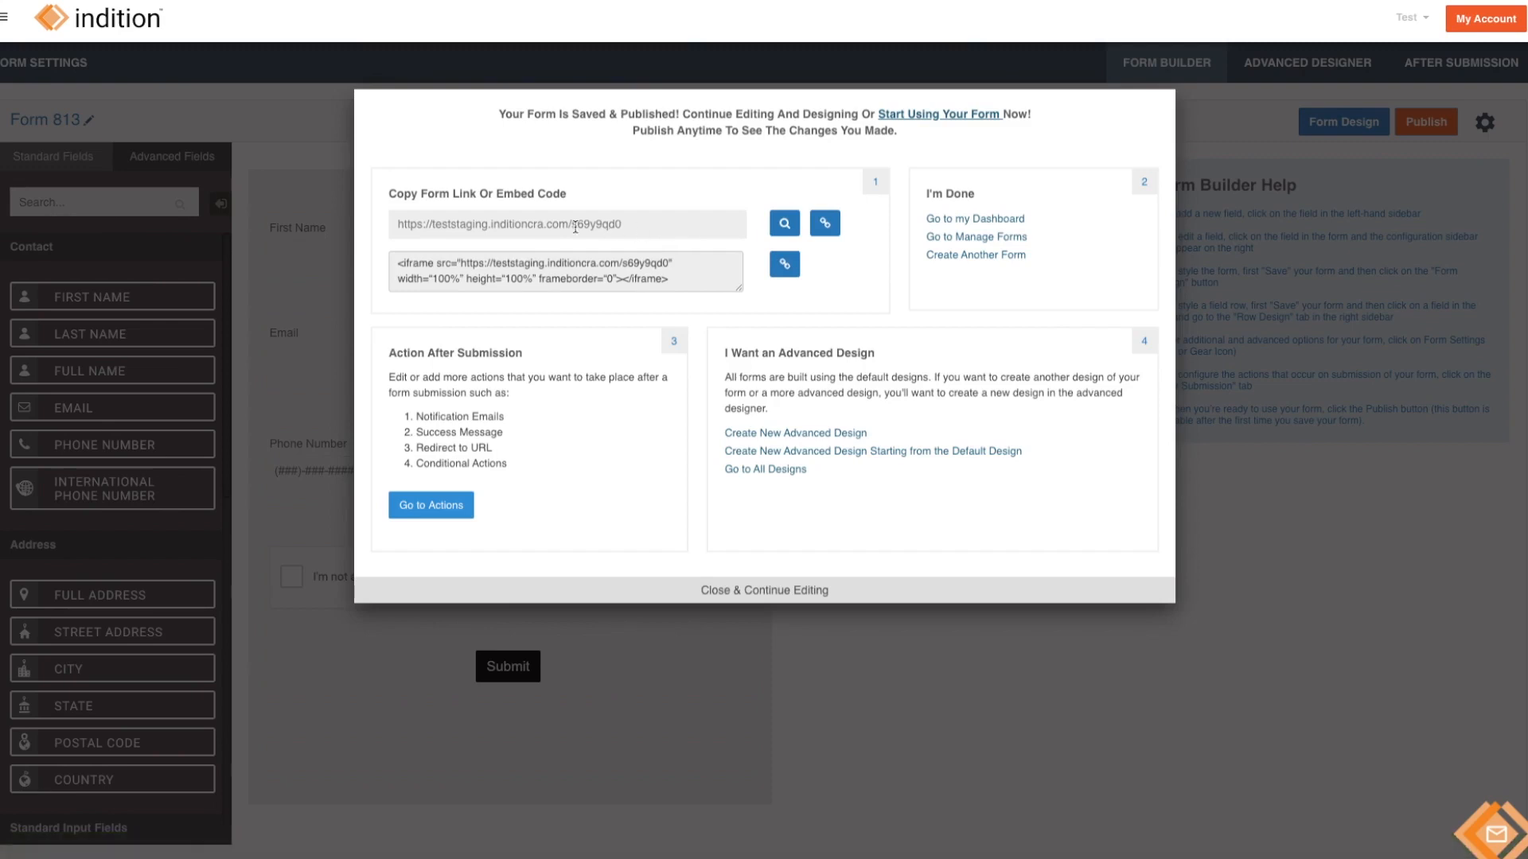
left_click(784, 224)
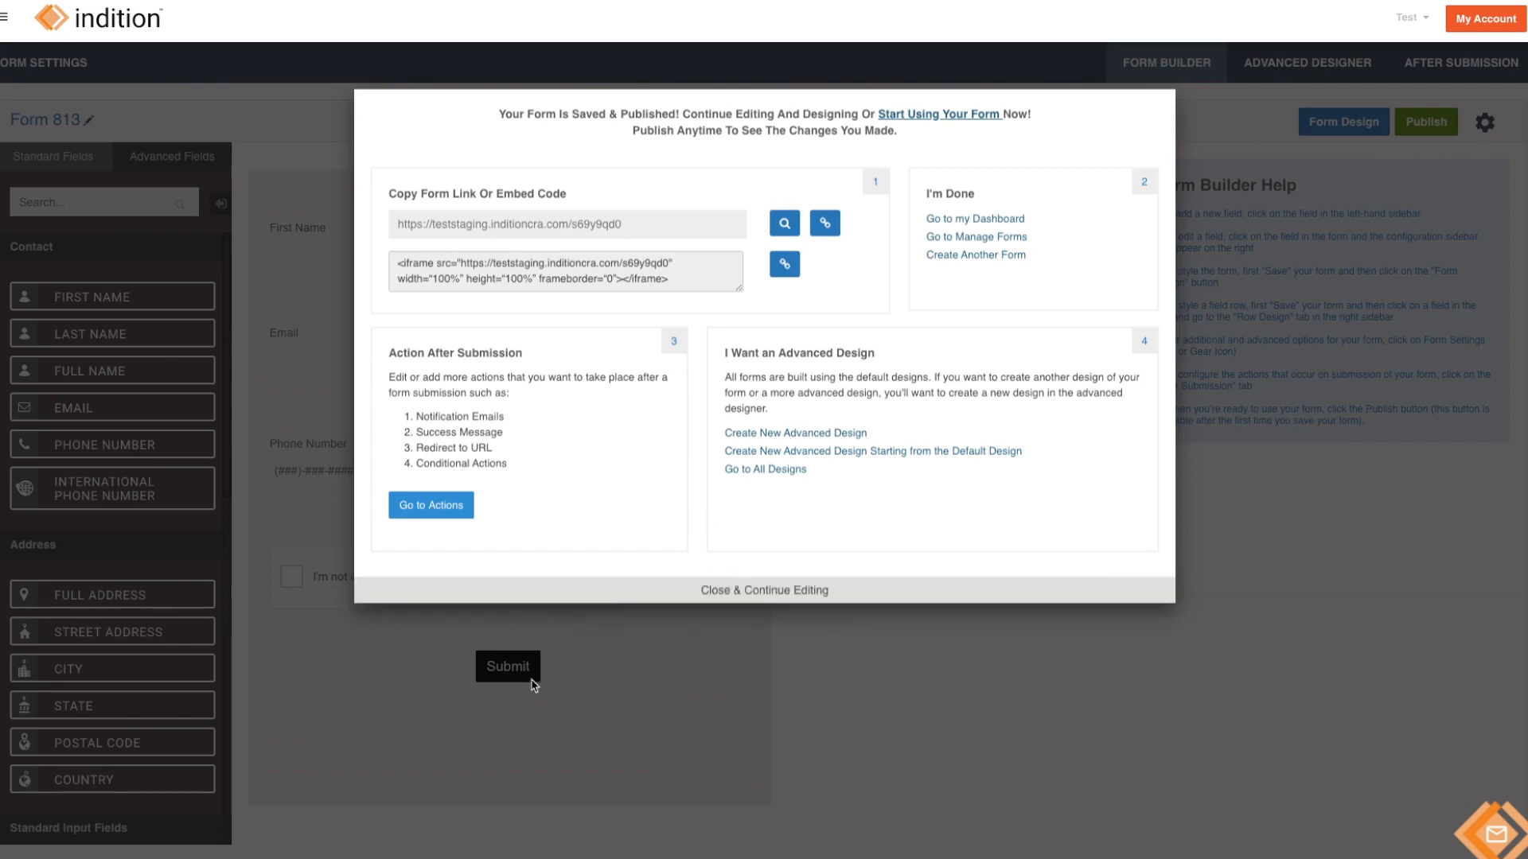
Return to editing the form, open its form settings and reset the current design to the generic default design
left_click(713, 591)
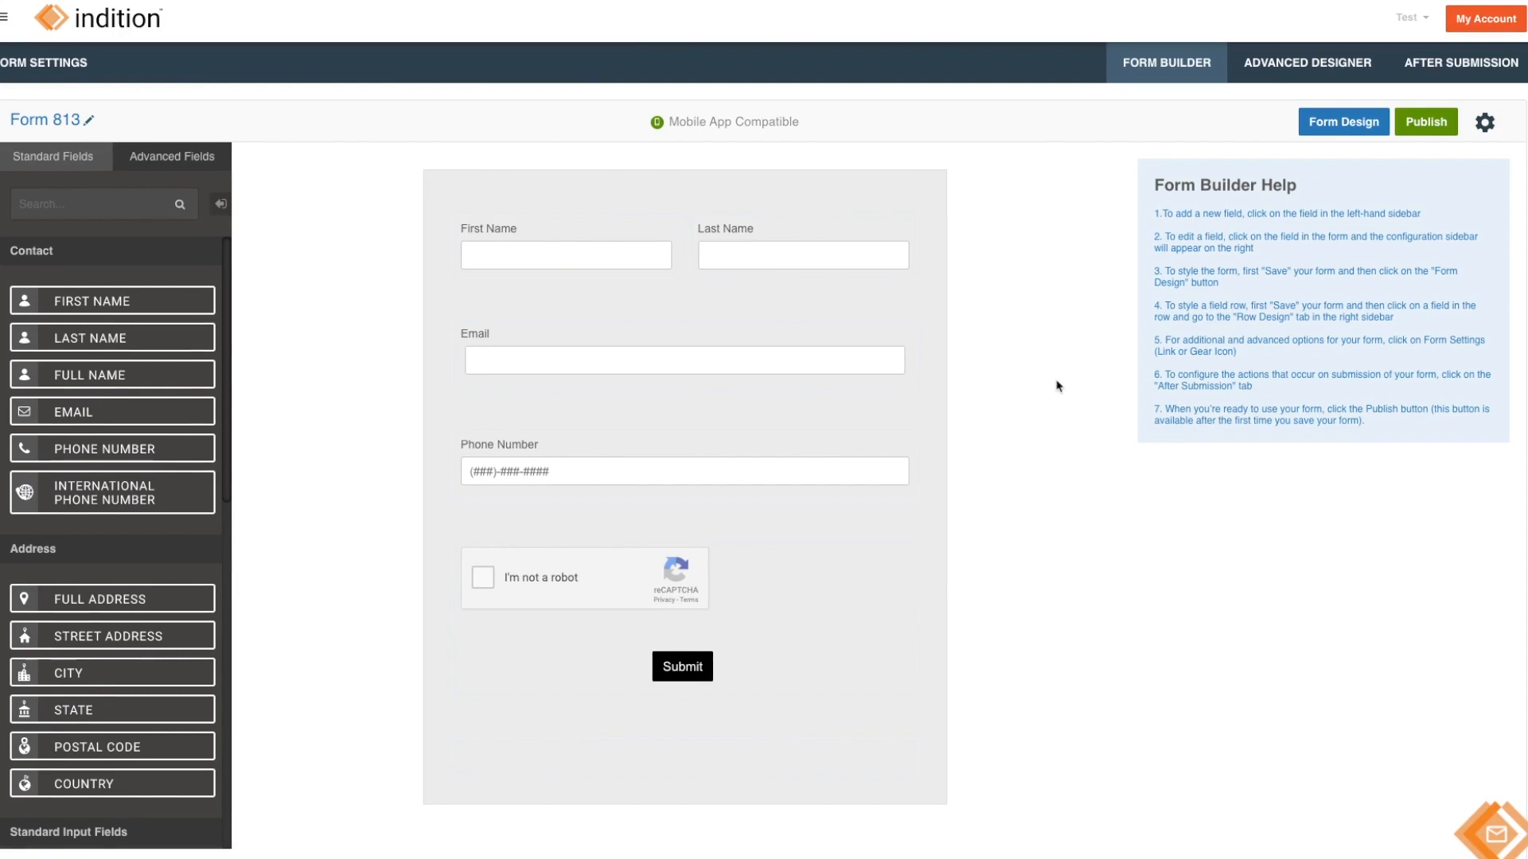
left_click(1483, 124)
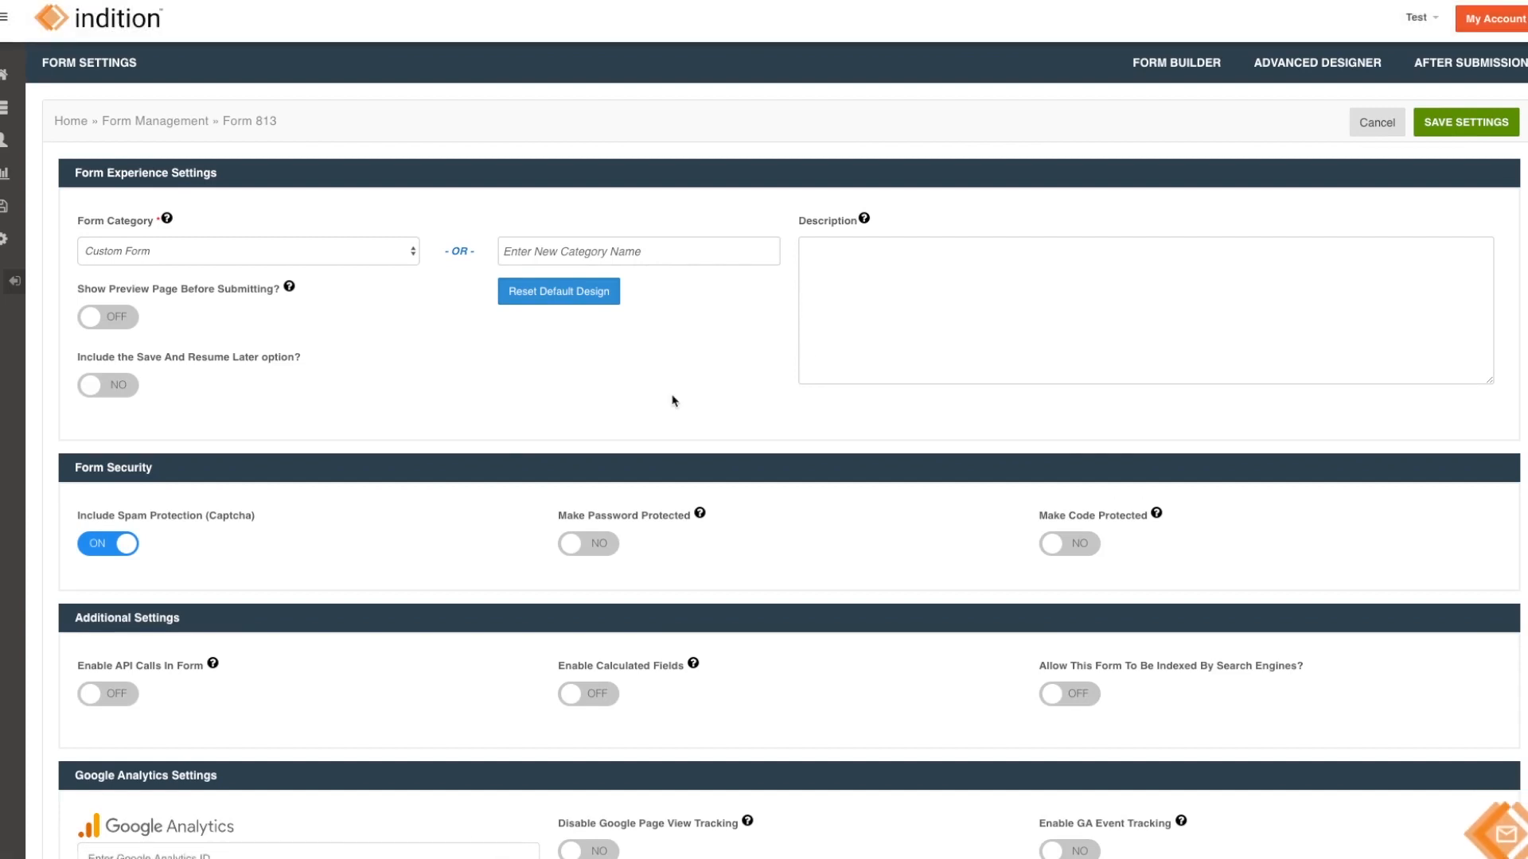
left_click(522, 296)
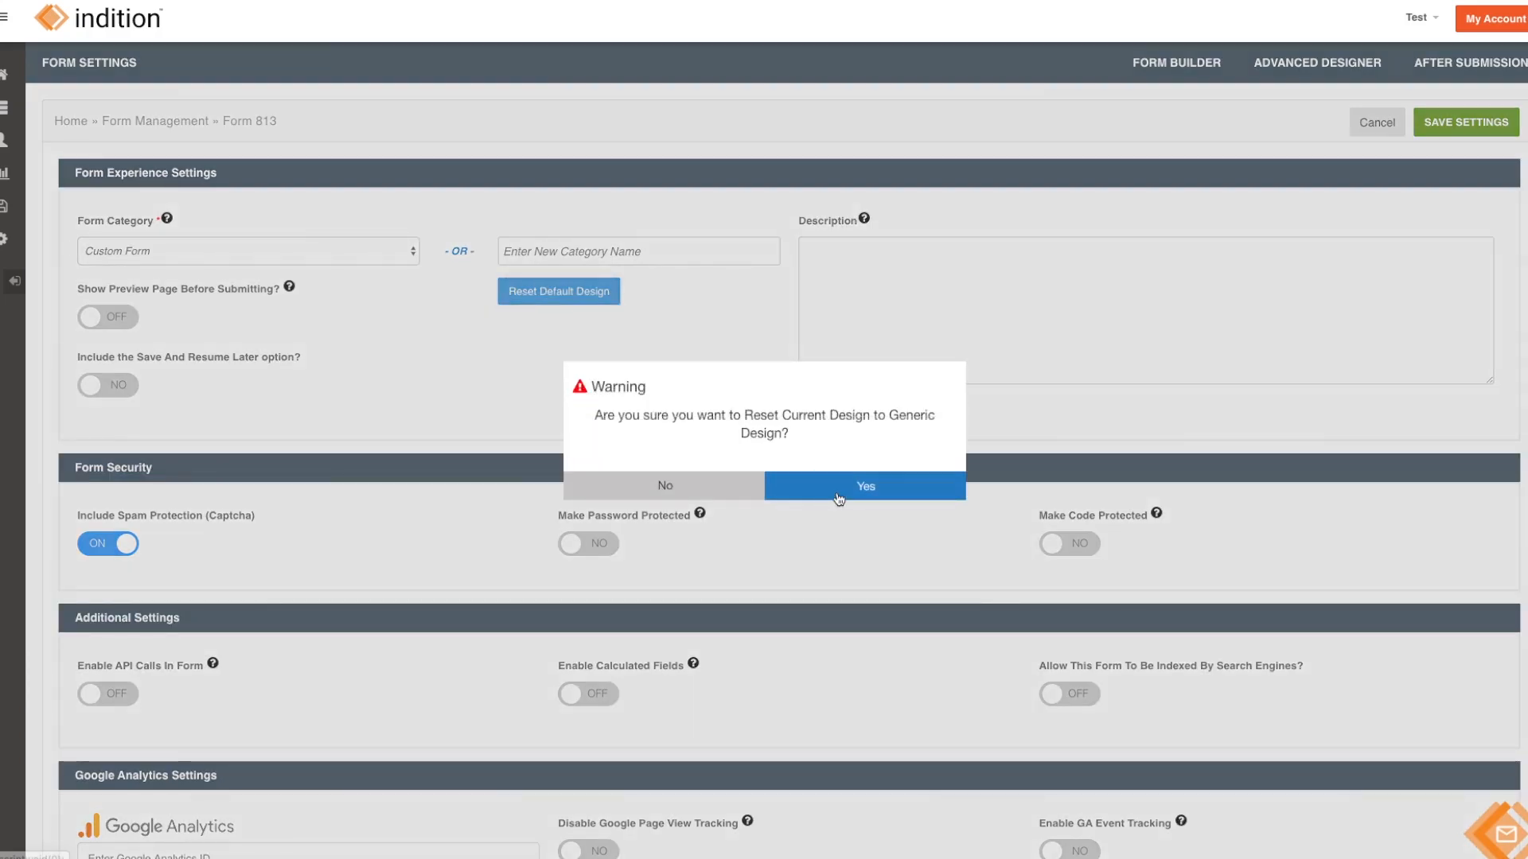
left_click(838, 496)
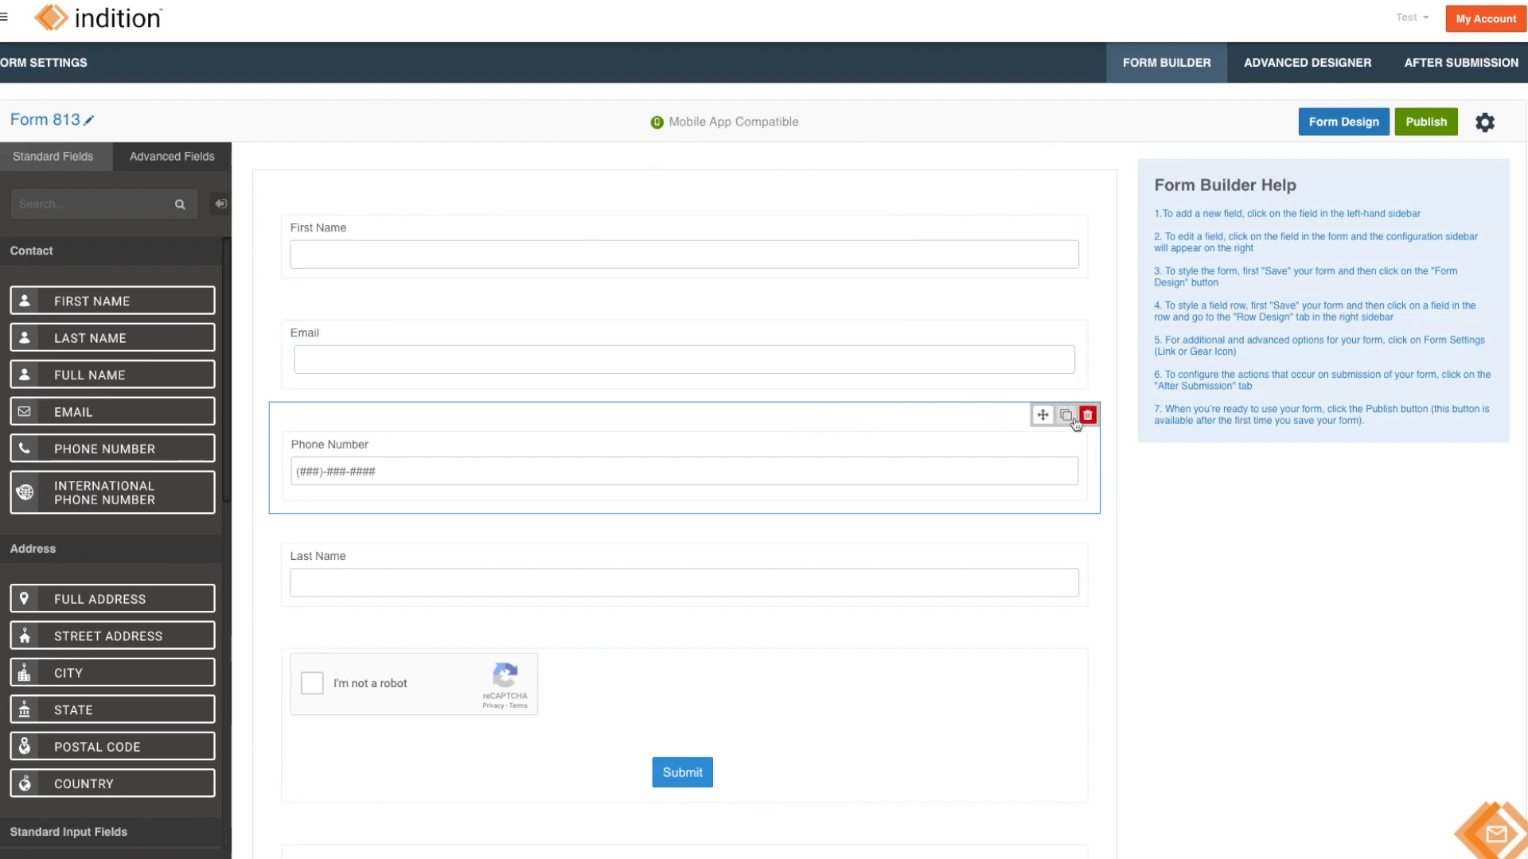
Remove the Phone Number field from the default custom design without deleting its row or the field from the form
left_click(1089, 417)
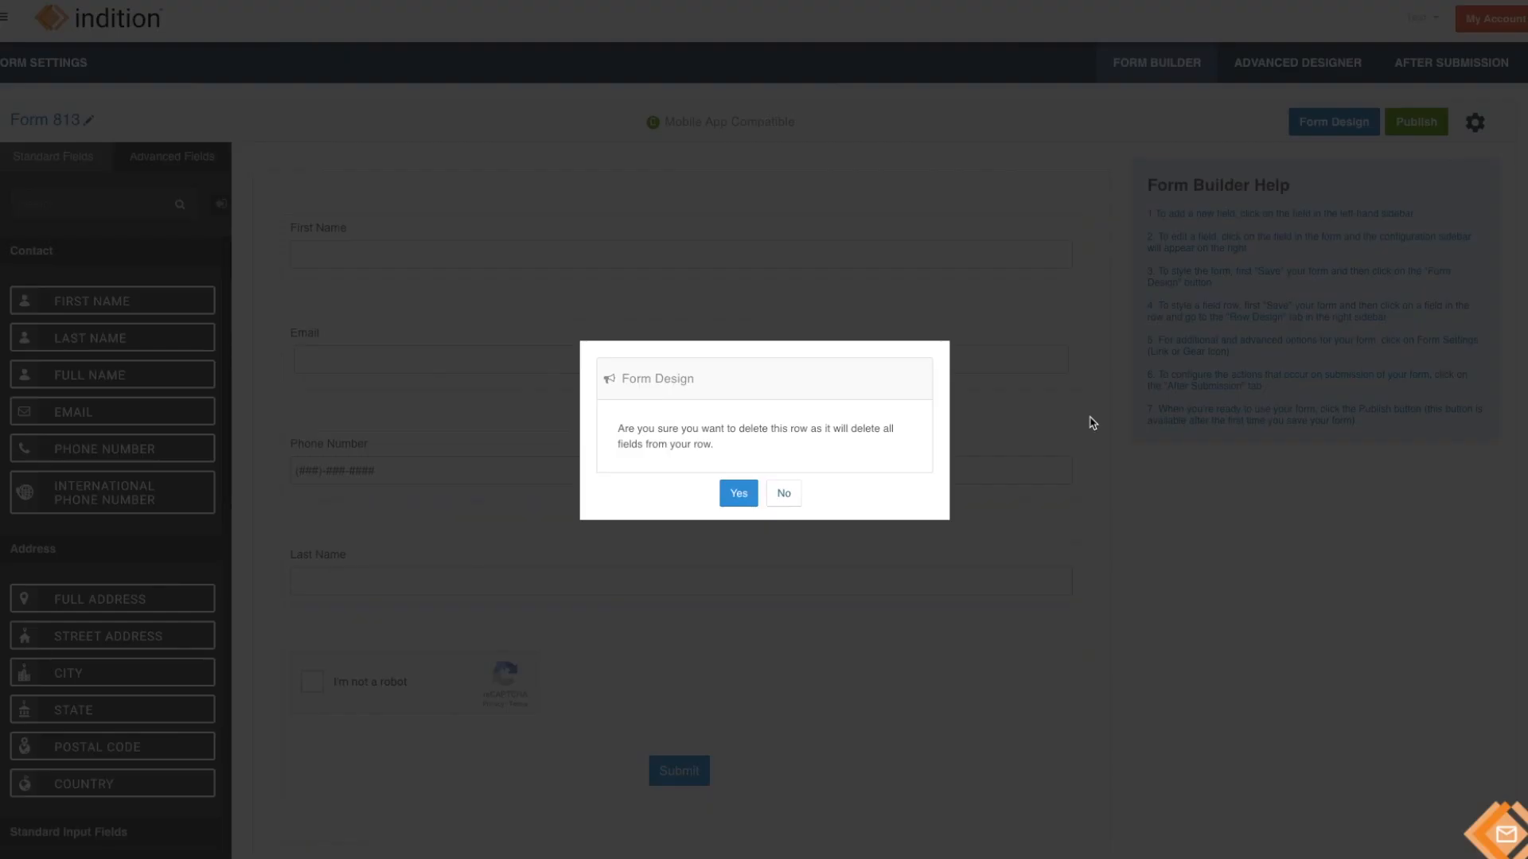
left_click(783, 494)
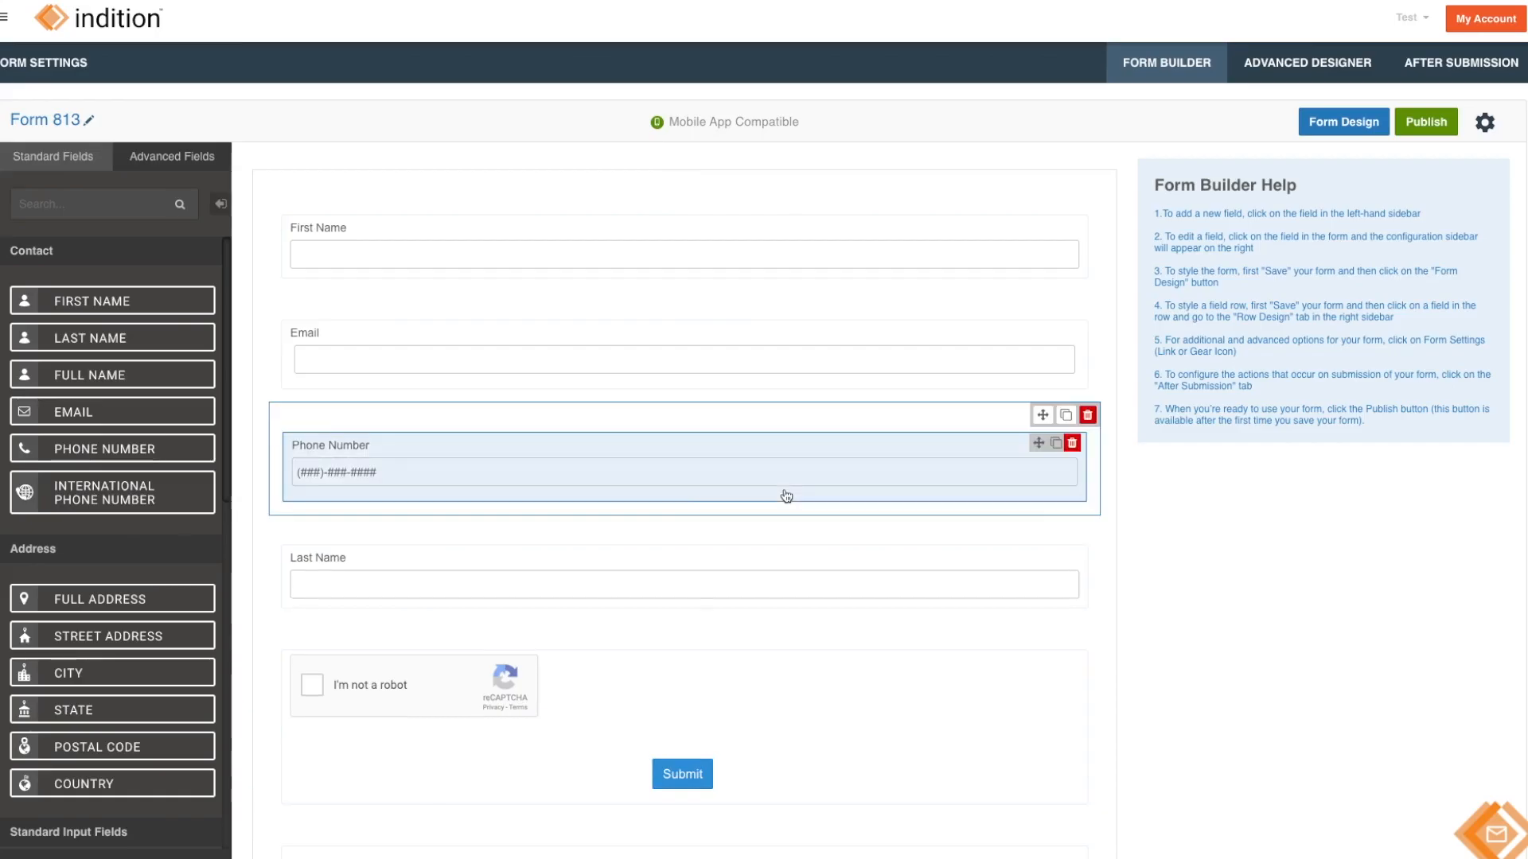
left_click(1073, 443)
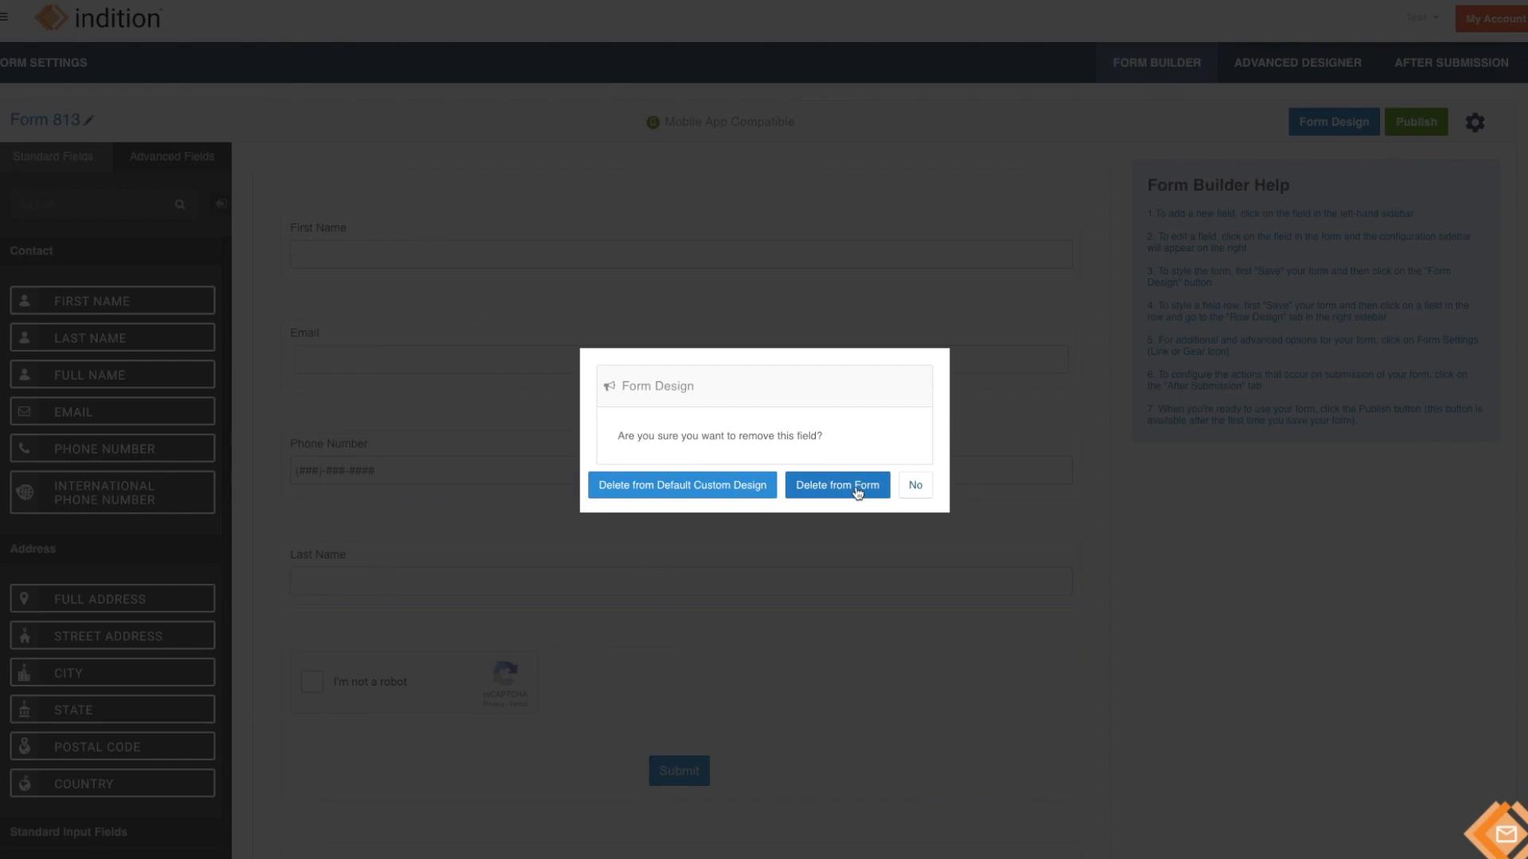
left_click(694, 495)
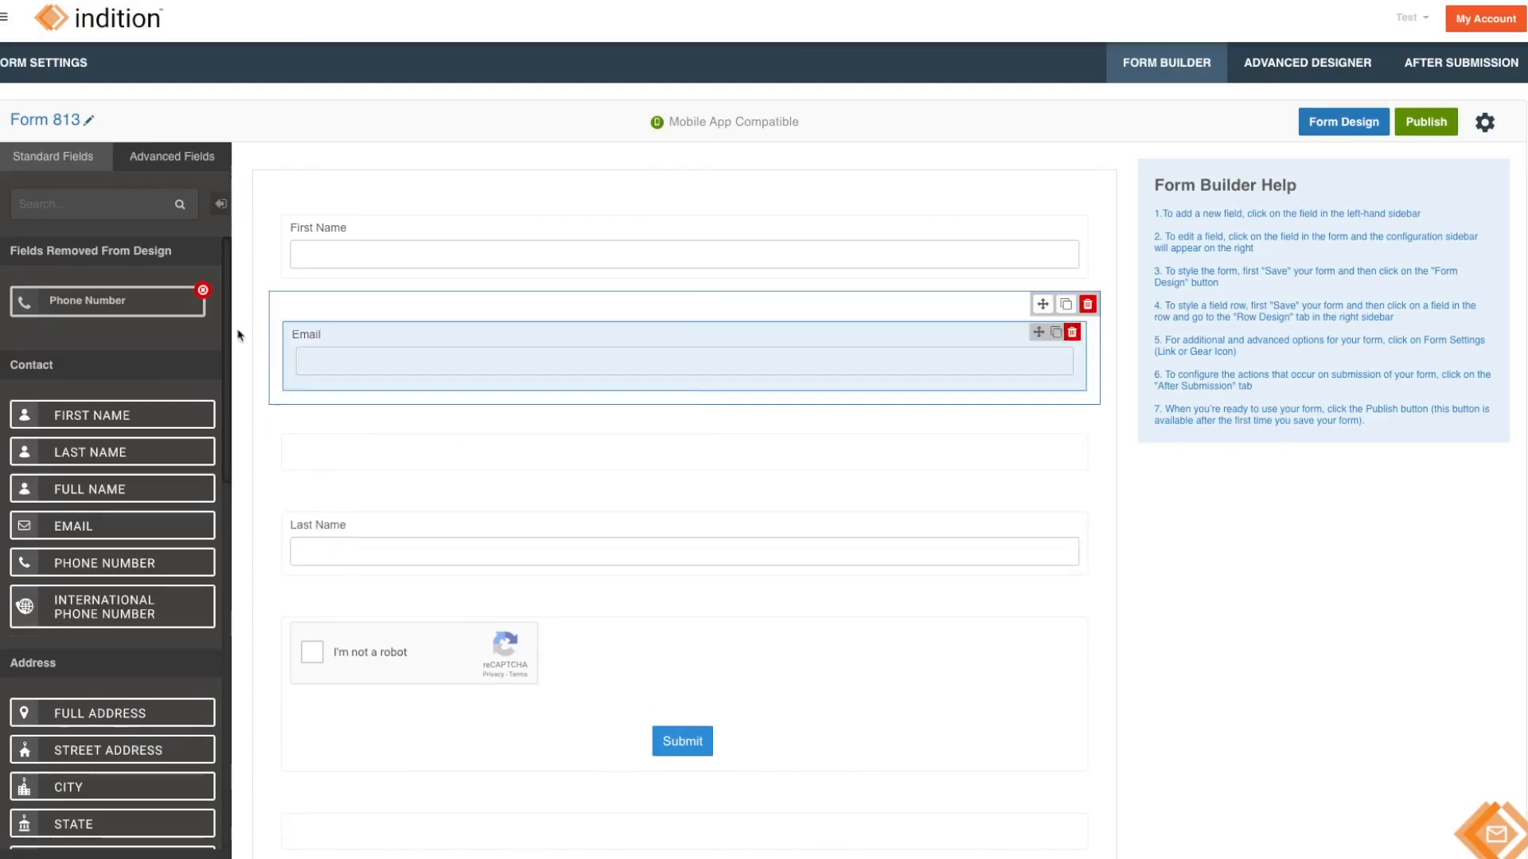
Examine the section listing the fields removed from the design
left_click(175, 253)
left_click_drag(174, 253, 8, 252)
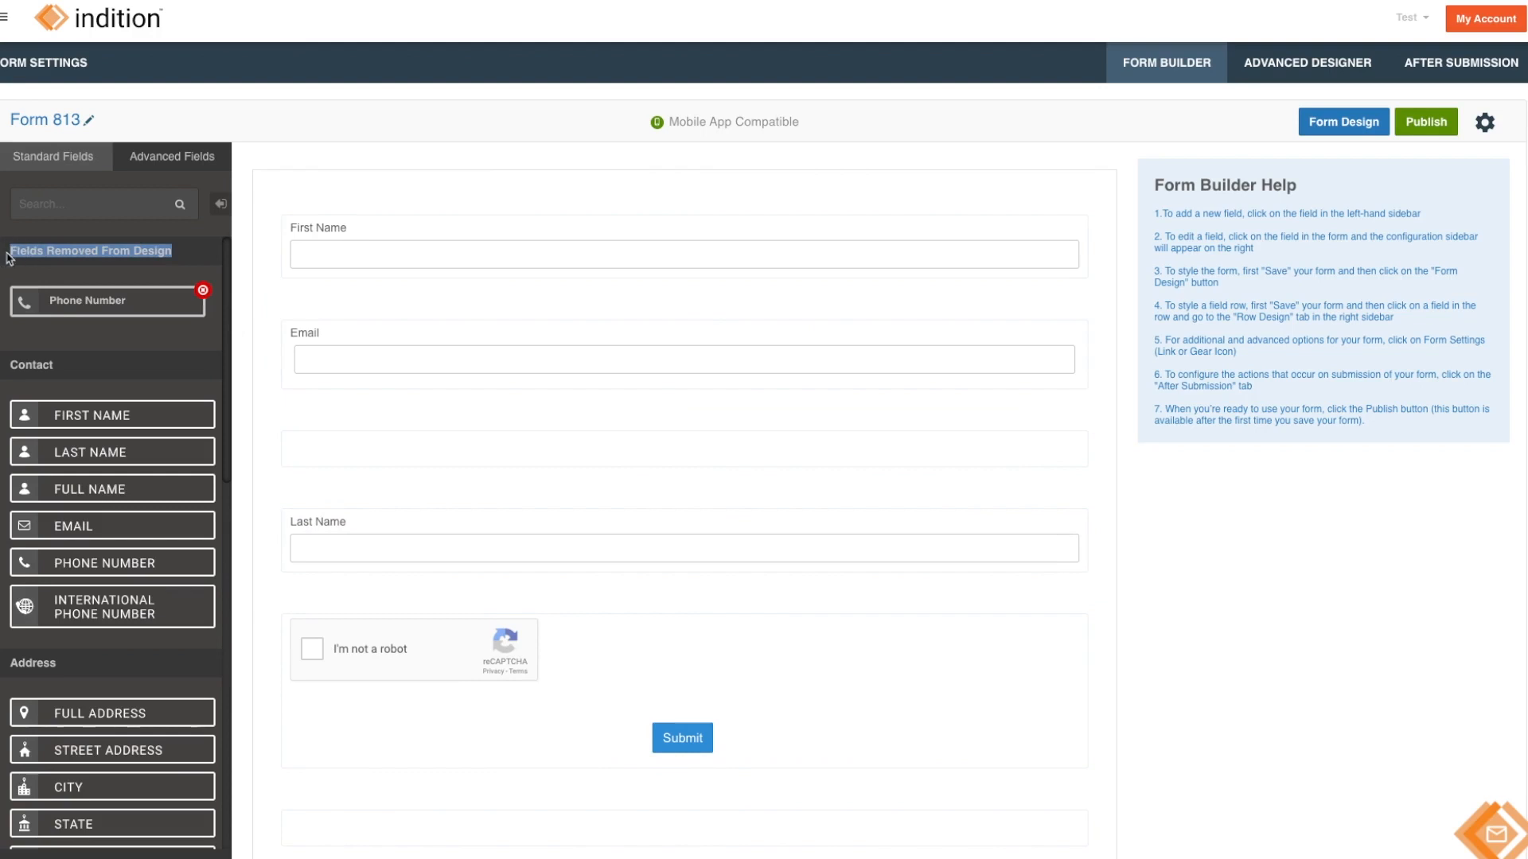
left_click(174, 253)
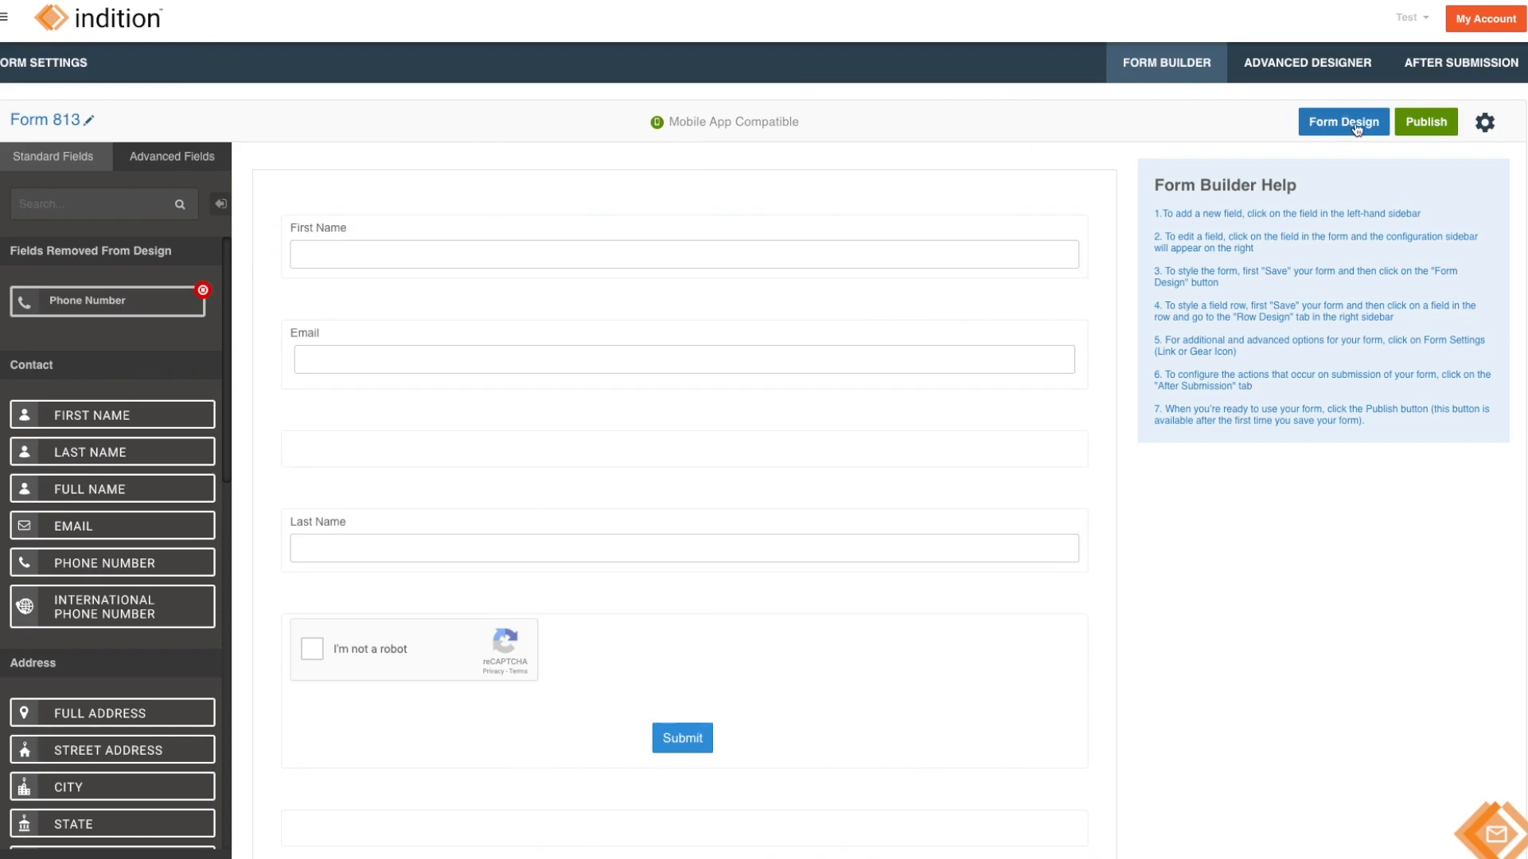
View the row styling options for the First Name row and leave without applying changes
left_click(845, 202)
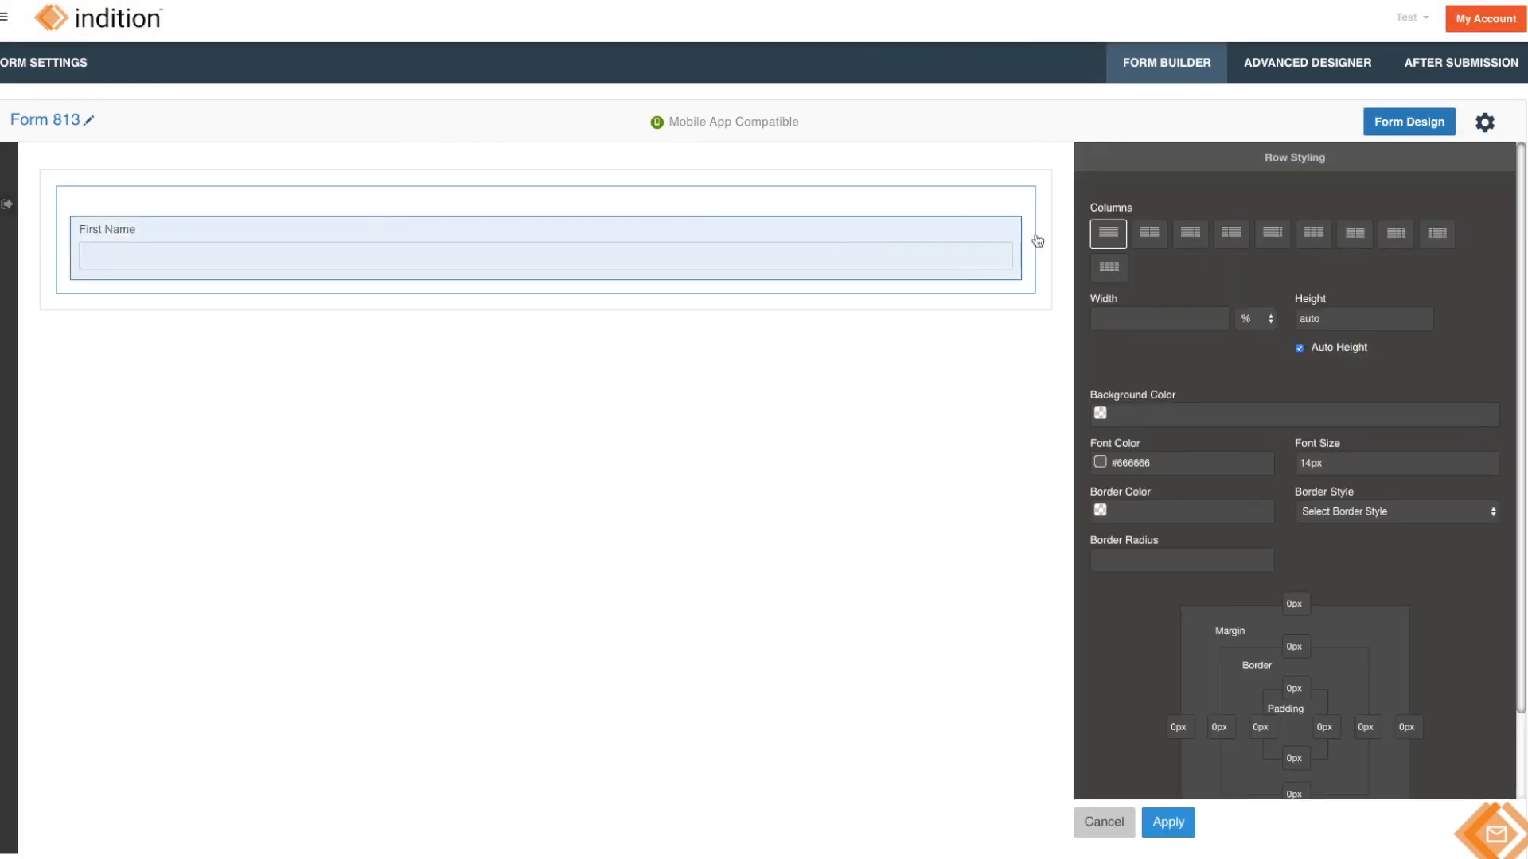
left_click(1103, 823)
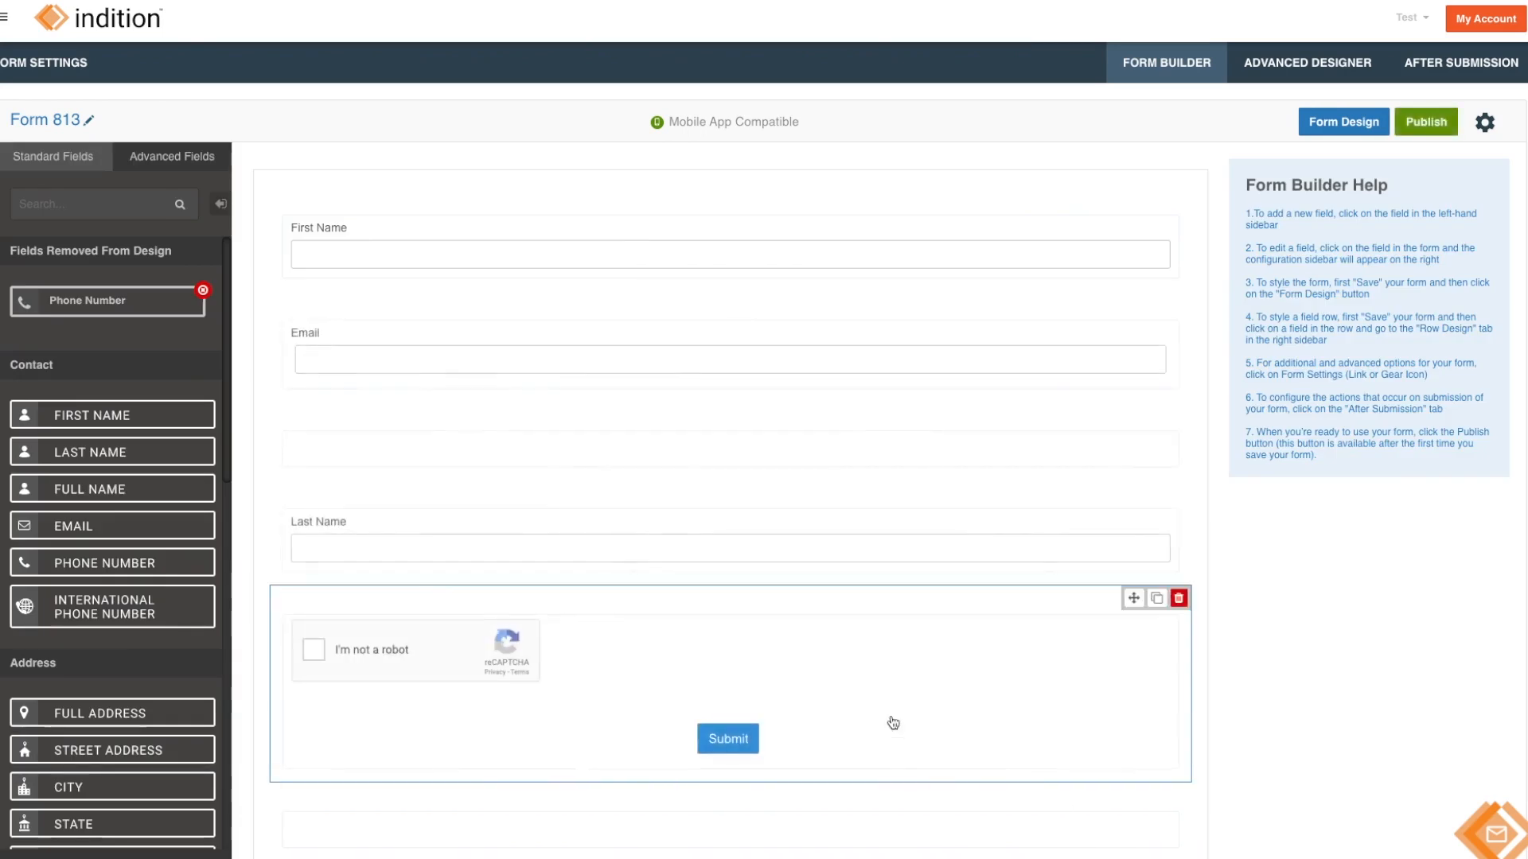